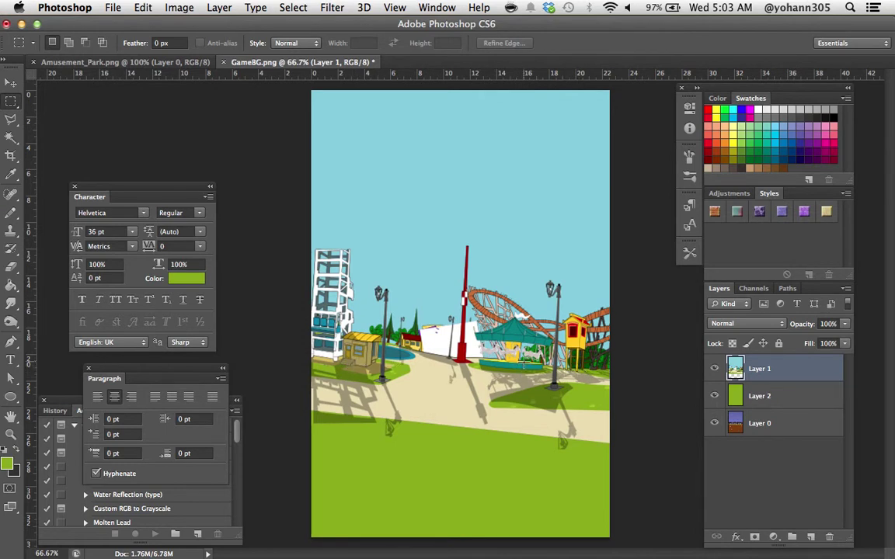
- Glance at Amusement_Park, then open baby-boy-and-girl.png from Finder's Juggle-Baby folder in Photoshop CS6
left_click(103, 64)
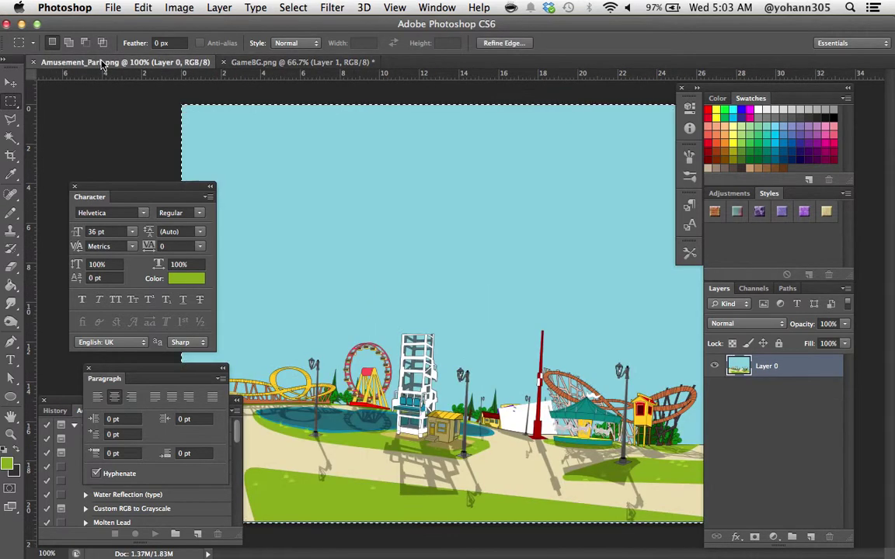
left_click(253, 63)
key("super+Tab")
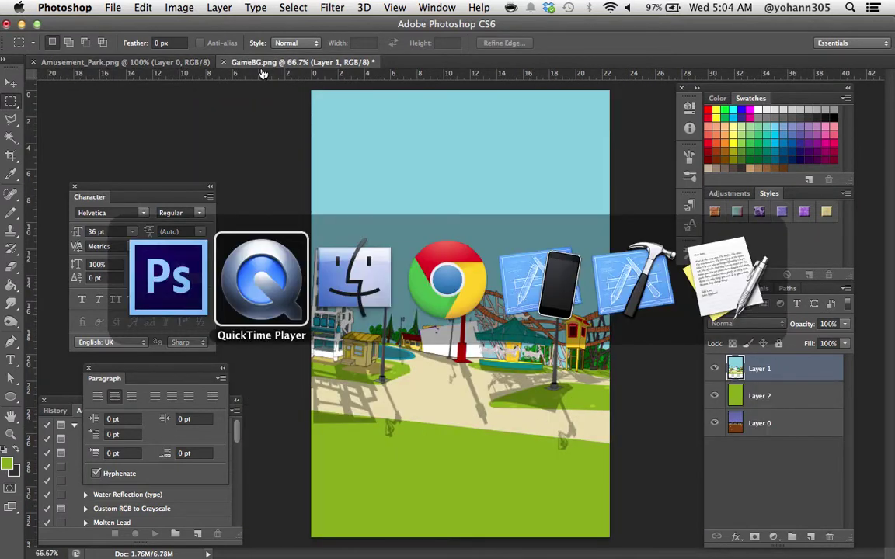
key("super+Tab")
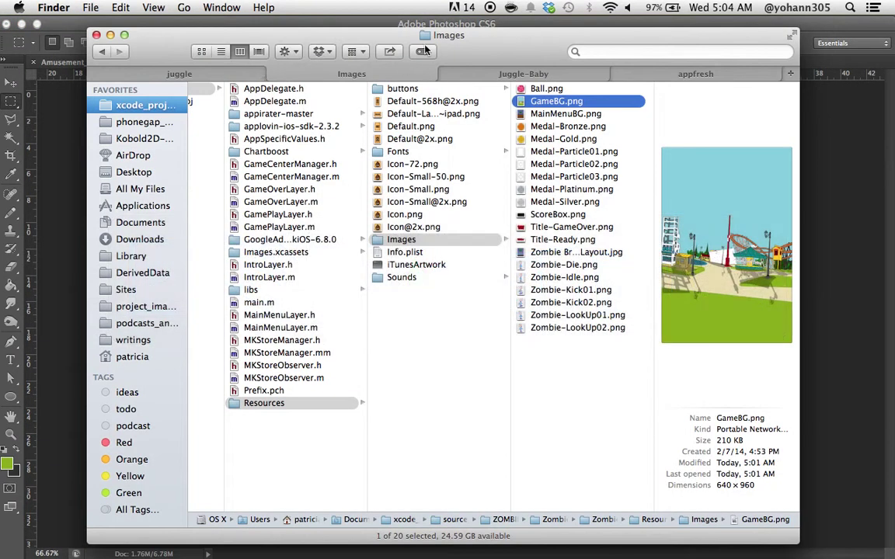
left_click(542, 73)
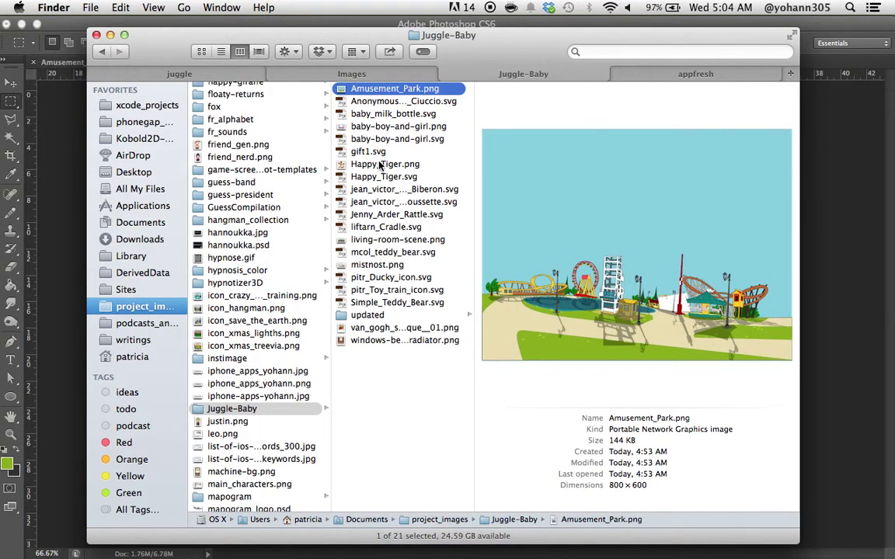
left_click(358, 115)
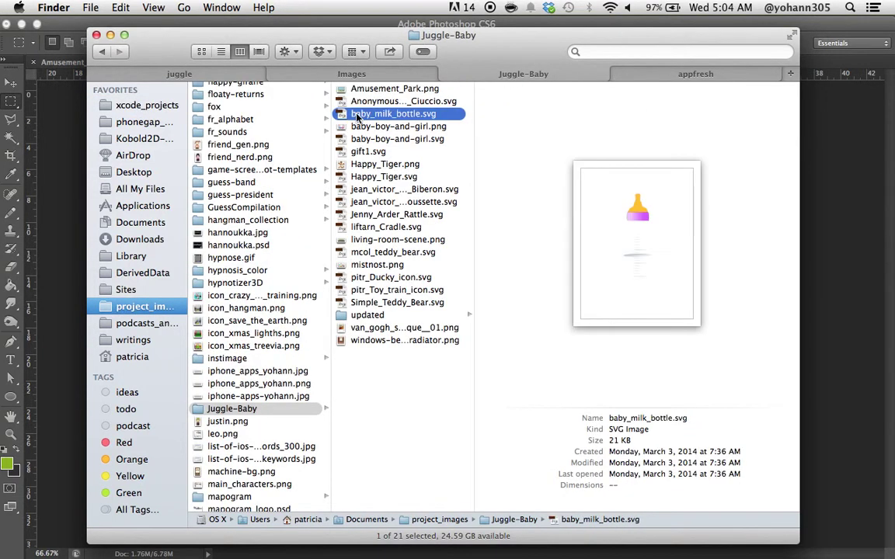
left_click(347, 128)
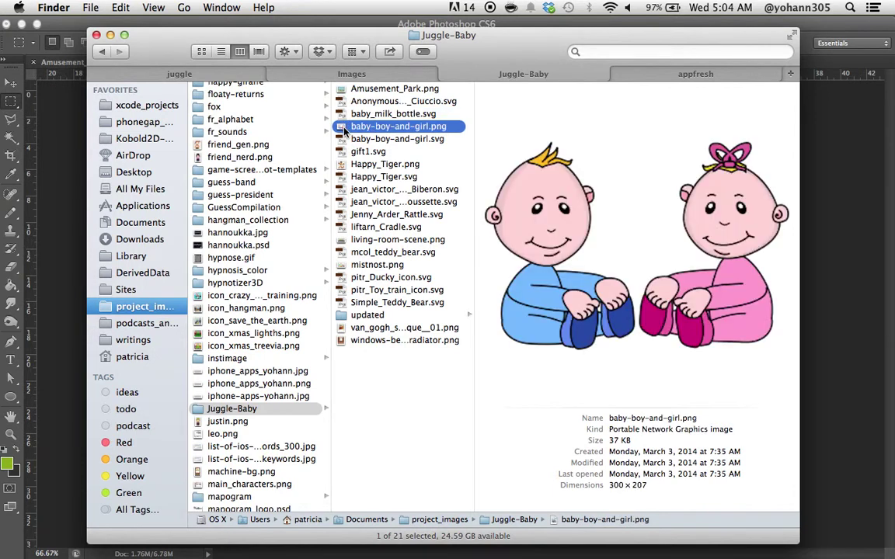
right_click(344, 133)
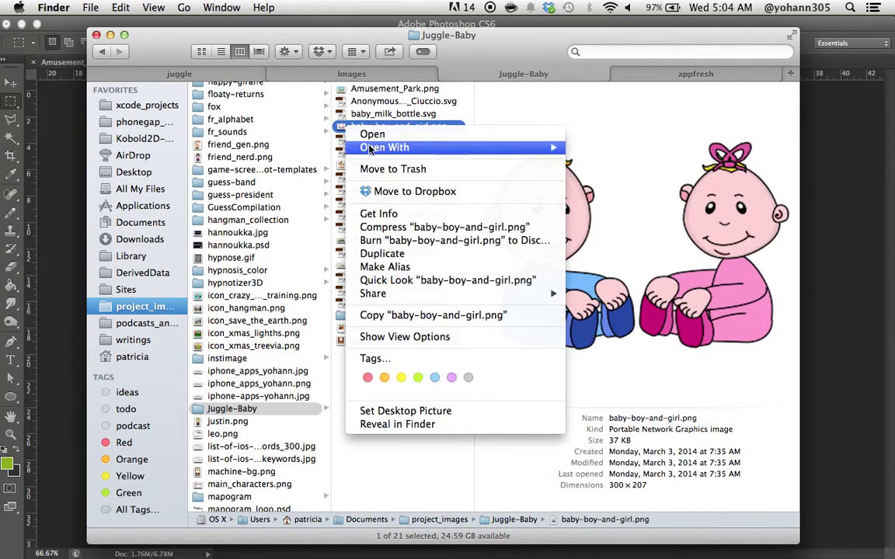
mouse_move(446, 148)
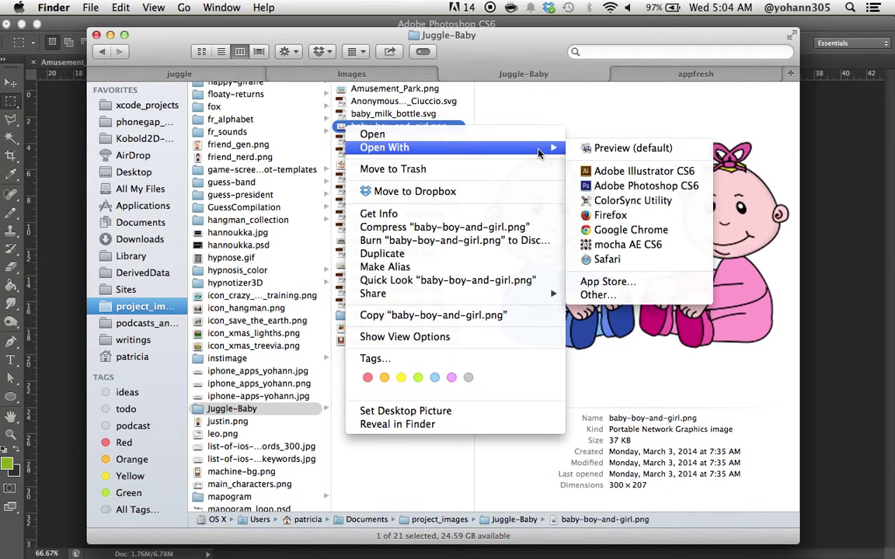
left_click(604, 190)
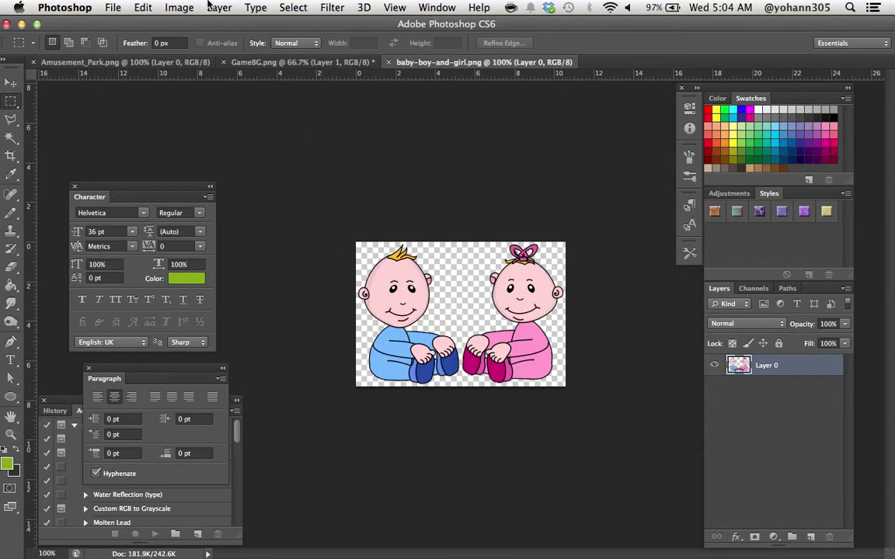
- Copy the whole babies image and paste it into GameBG as a new layer
left_click(294, 7)
left_click(288, 24)
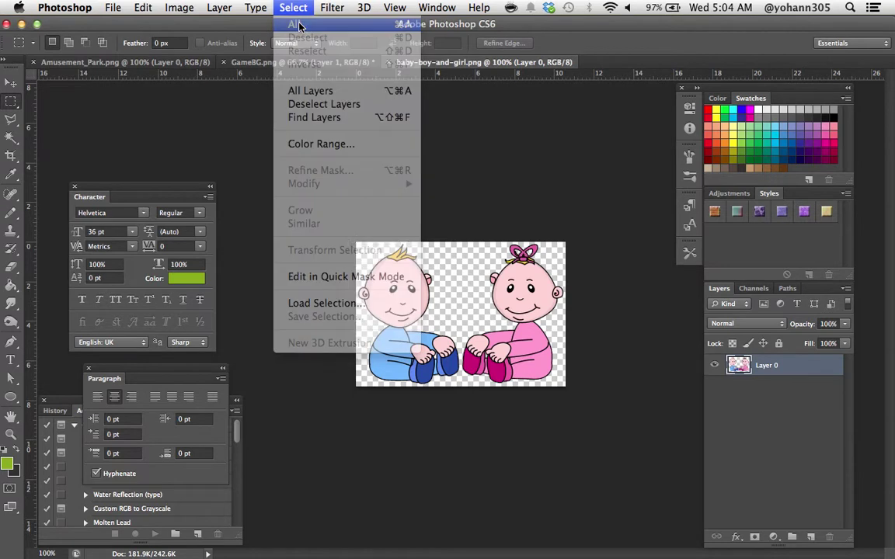
left_click(142, 7)
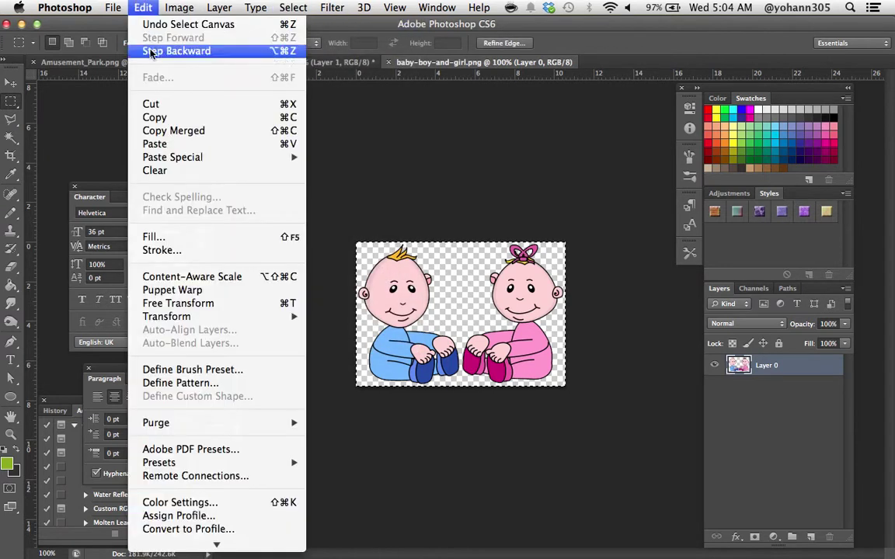
left_click(147, 118)
left_click(273, 65)
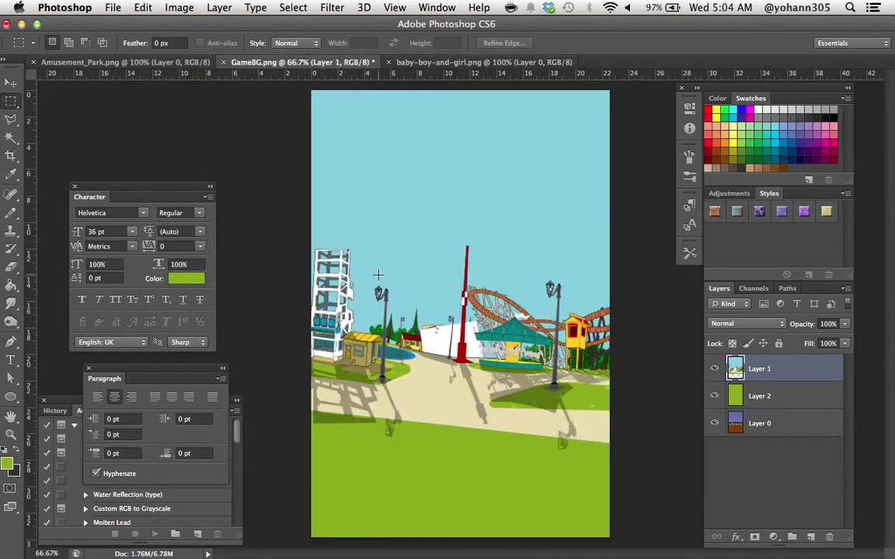
key("super+v")
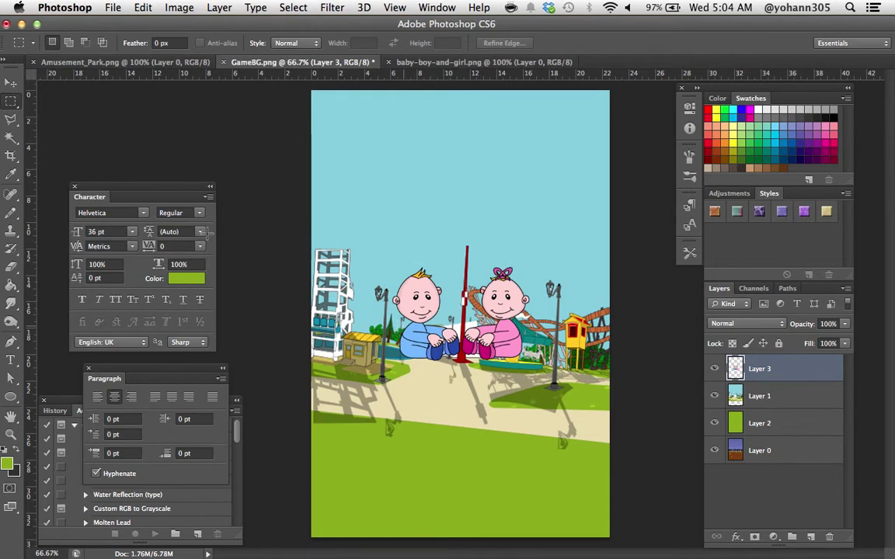
- Move the pasted babies onto the path near the left lamp post and scale them down
left_click(14, 84)
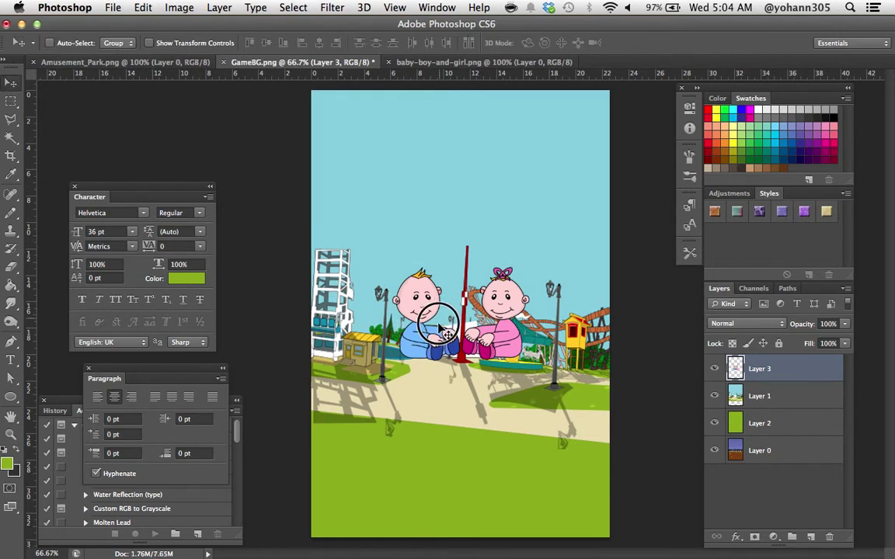
left_click_drag(410, 316, 438, 350)
key("super+t")
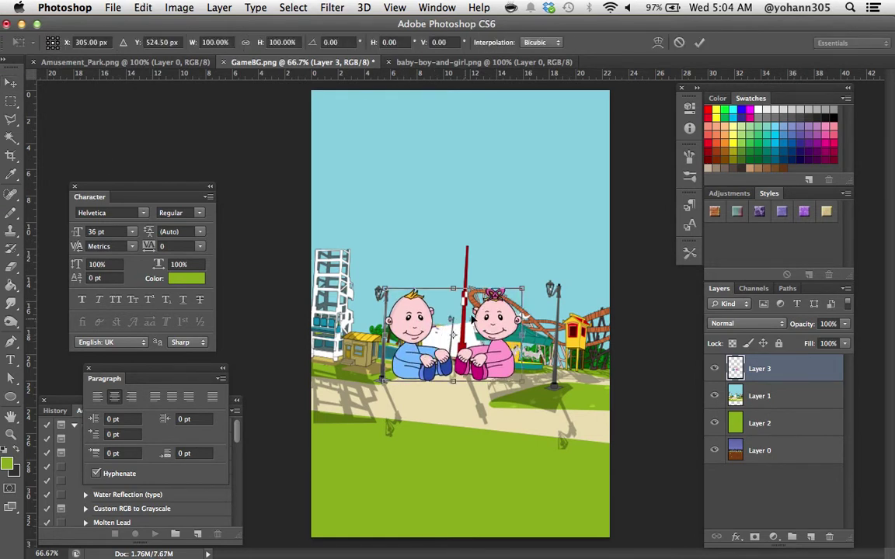
left_click_drag(521, 288, 399, 367)
key("Return")
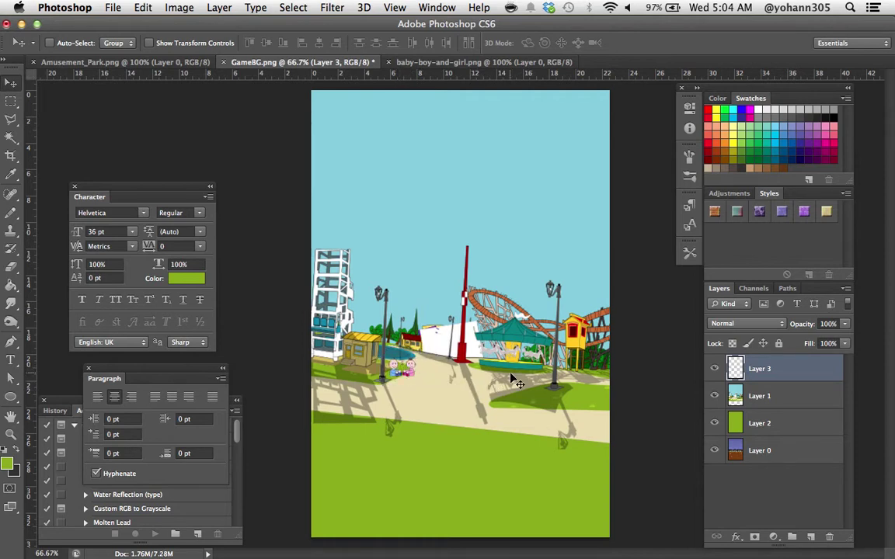
- Duplicate the small babies and place copies by the right lamp post, far left, red pole and lower left
key("super+a")
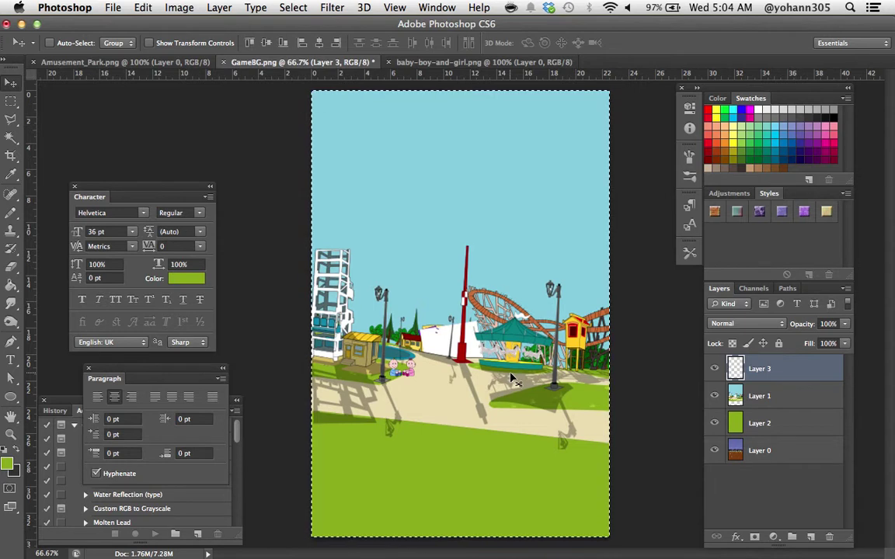
key("super+c")
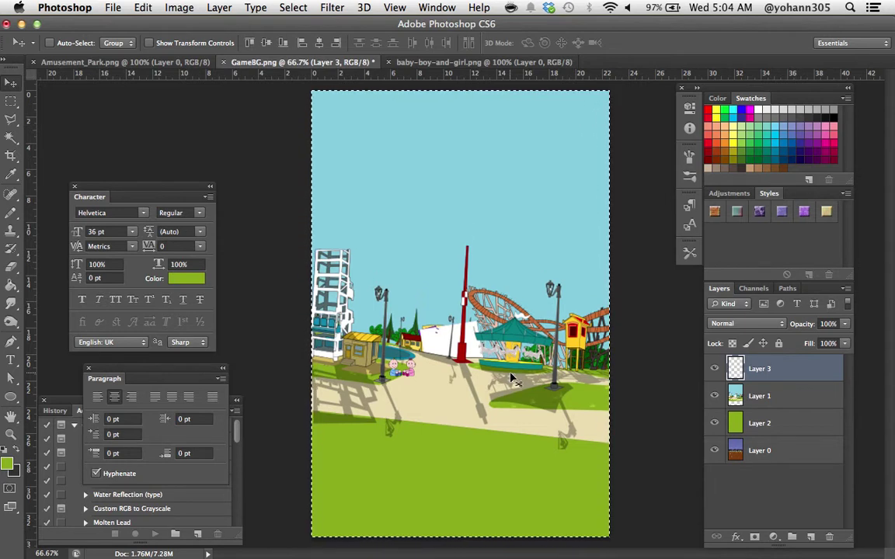
key("super+v")
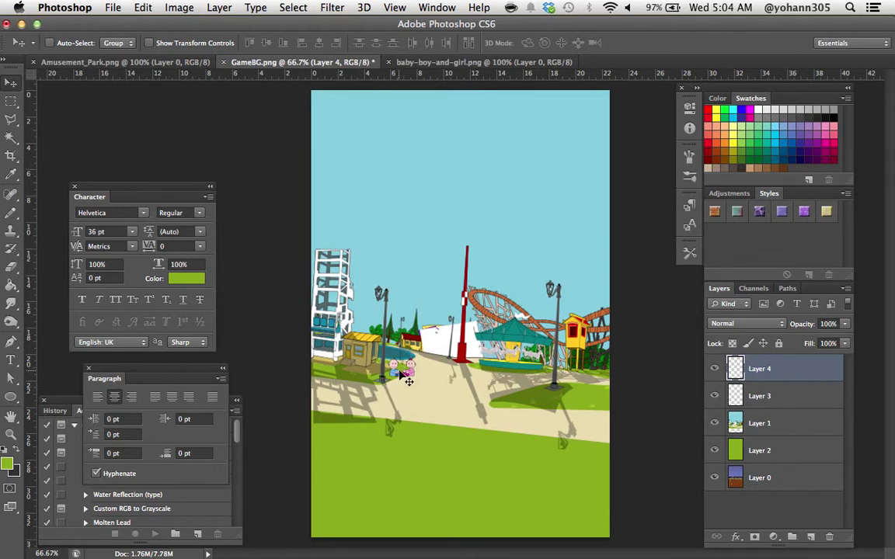
left_click_drag(402, 374, 579, 381)
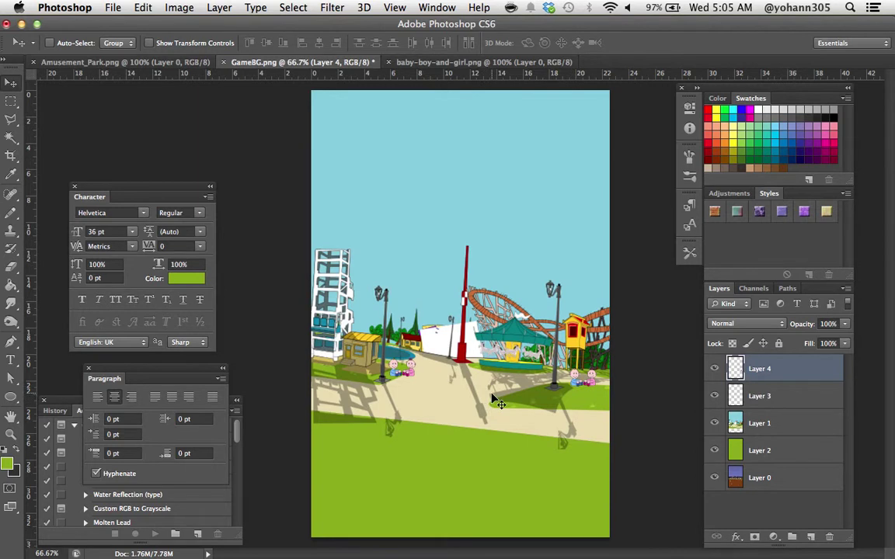
left_click_drag(581, 379, 326, 357)
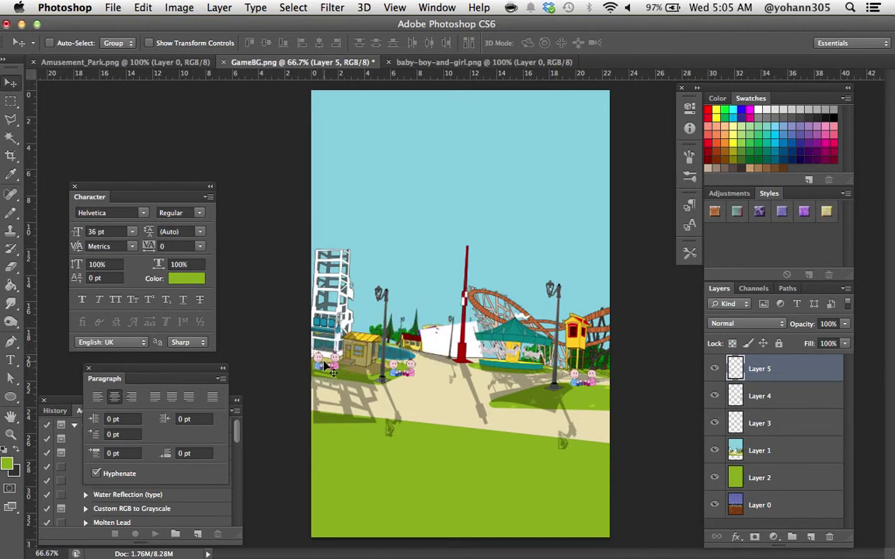
key("ctrl+j")
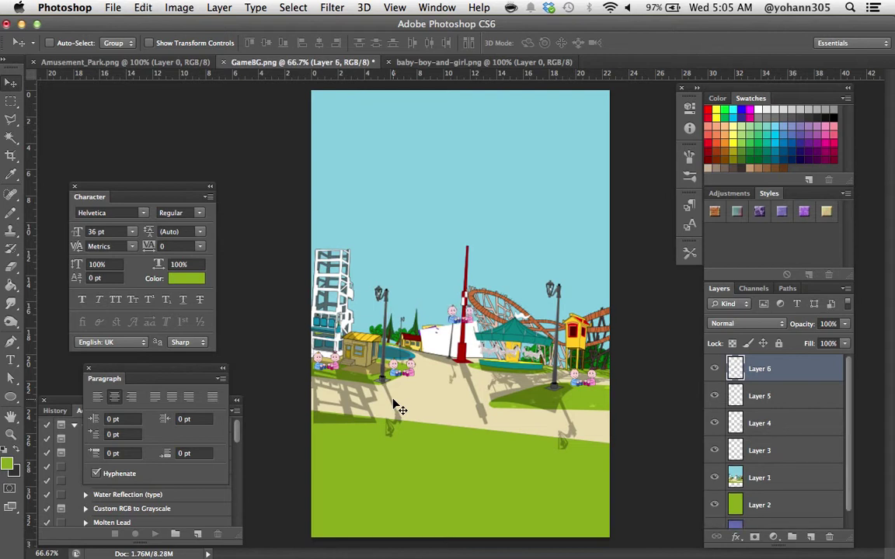
left_click_drag(398, 409, 487, 376)
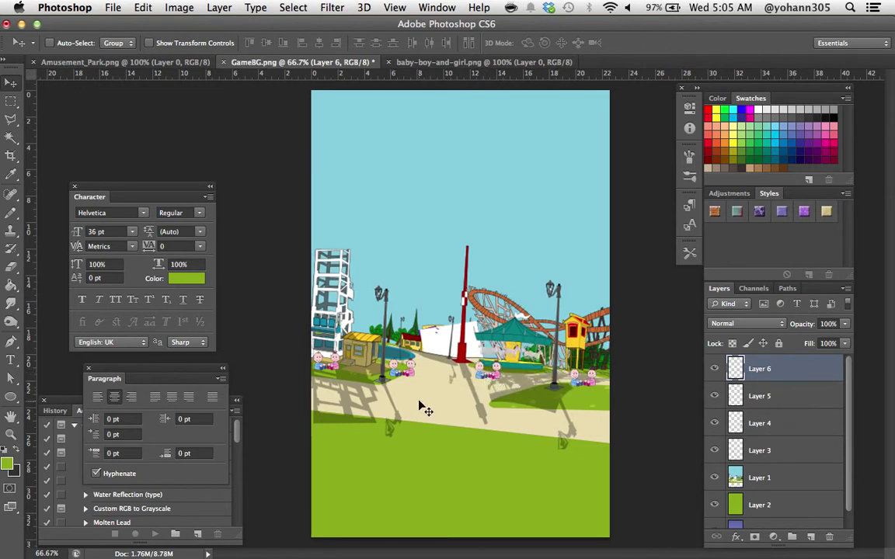
key("super+v")
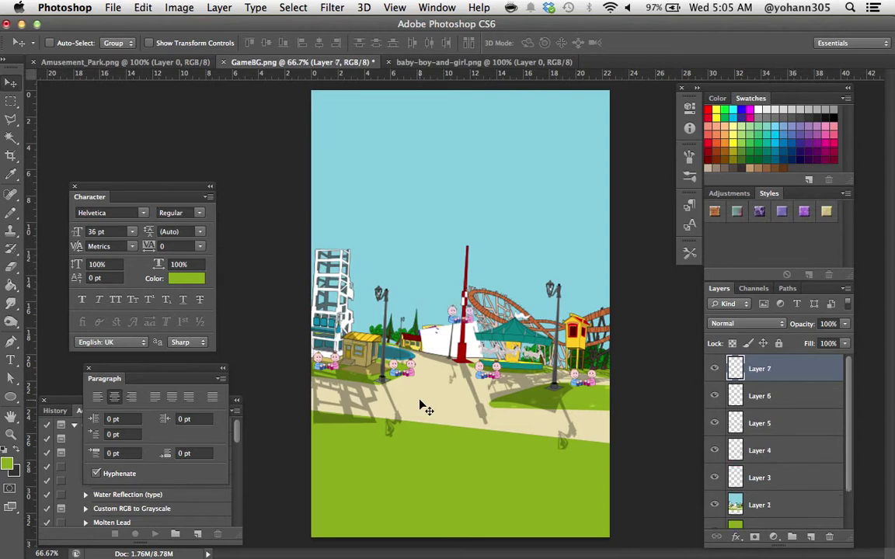
left_click_drag(464, 316, 320, 368)
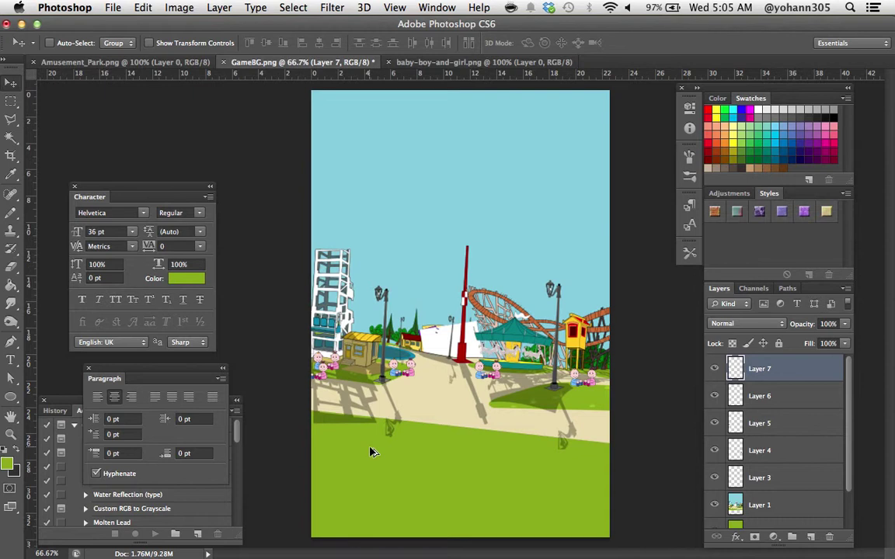
- Export GameBG.png from Save for Web as a 640×960 PNG-24 into Images, replacing the old file
key("super+alt+shift+s")
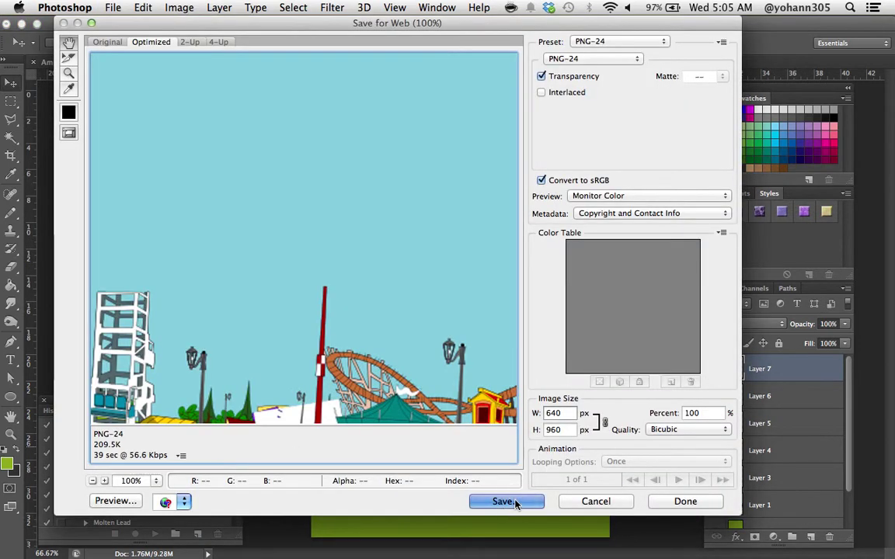
left_click(515, 501)
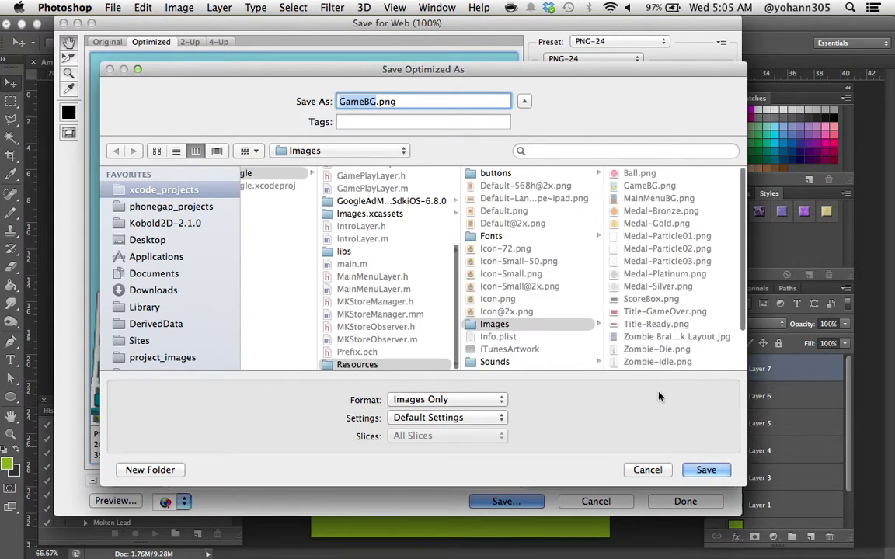
left_click(703, 471)
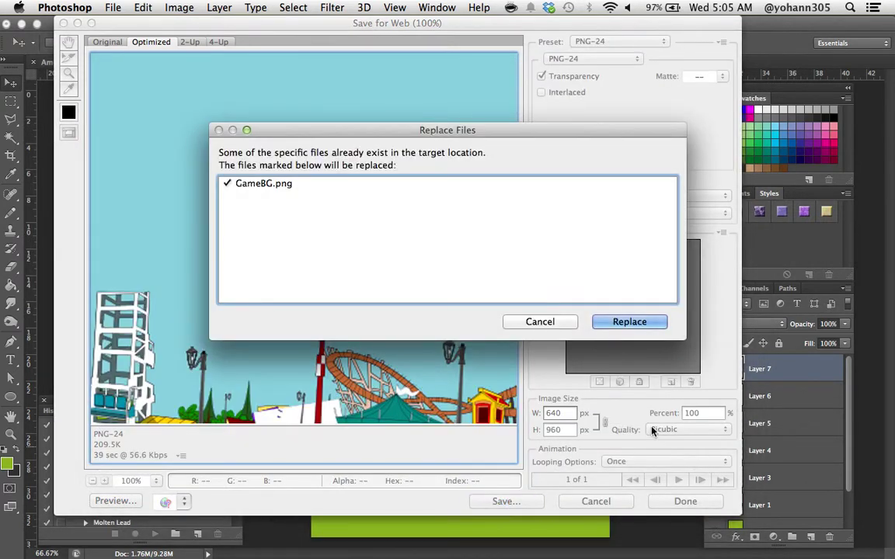
left_click(614, 322)
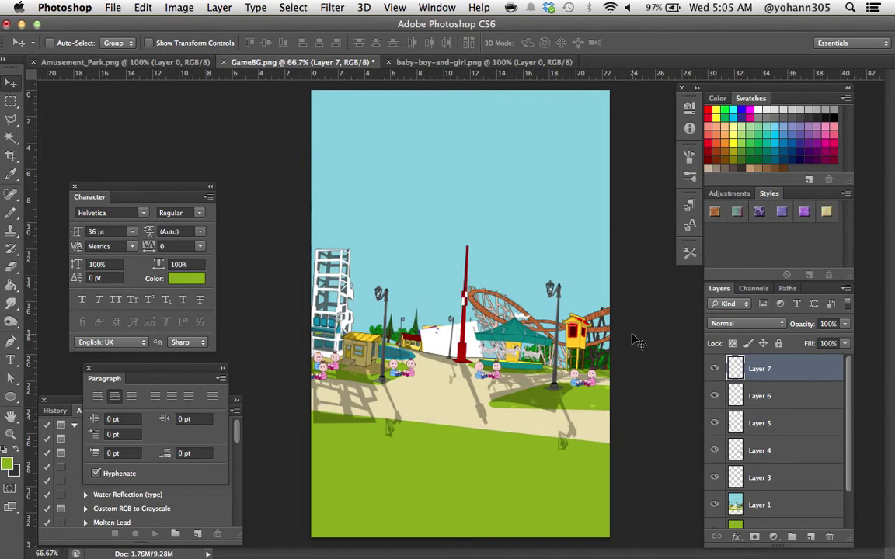
key("super+Tab")
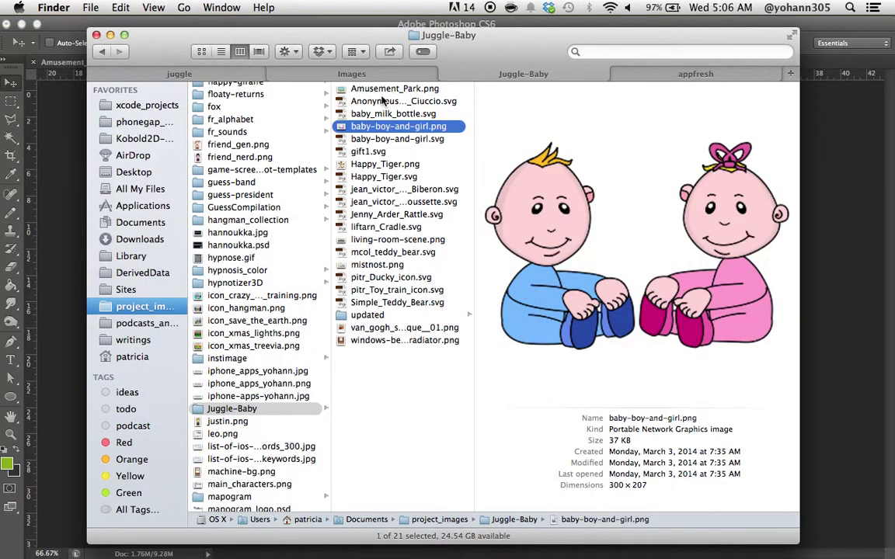
left_click(382, 74)
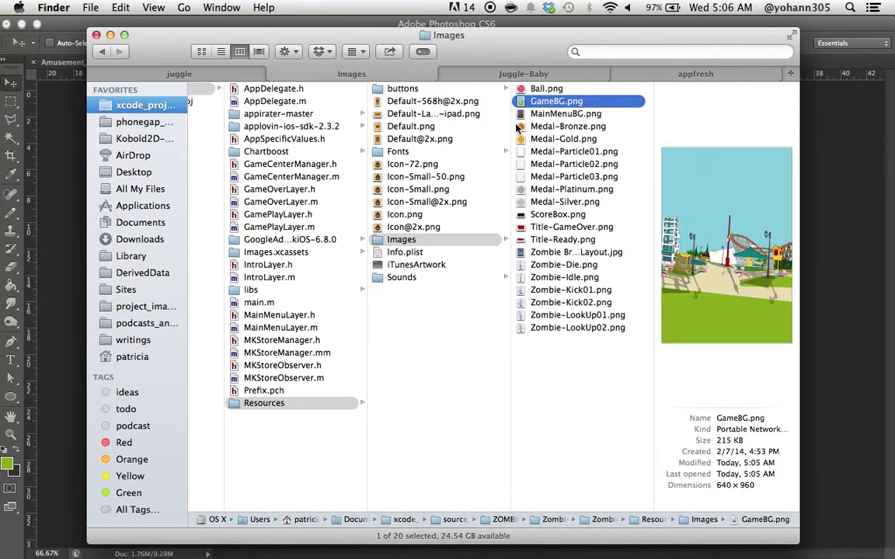
left_click_drag(544, 113, 535, 118)
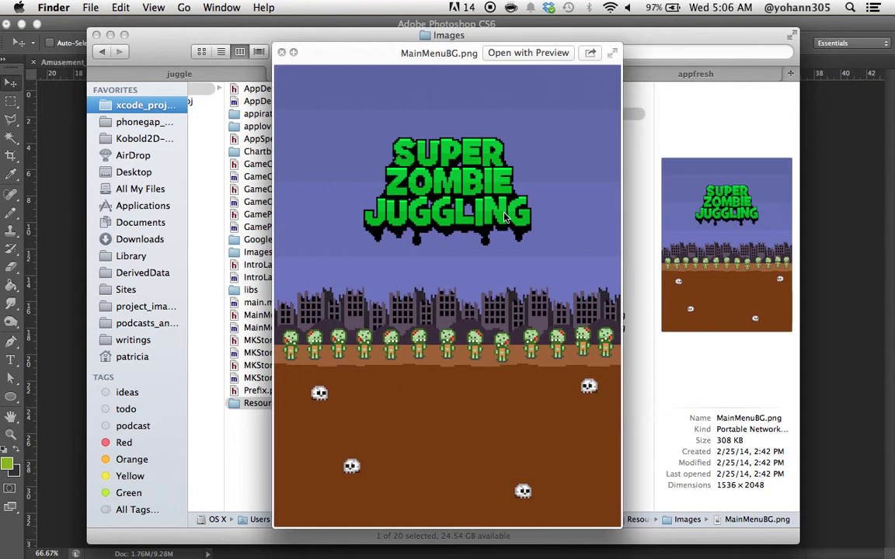
key("space")
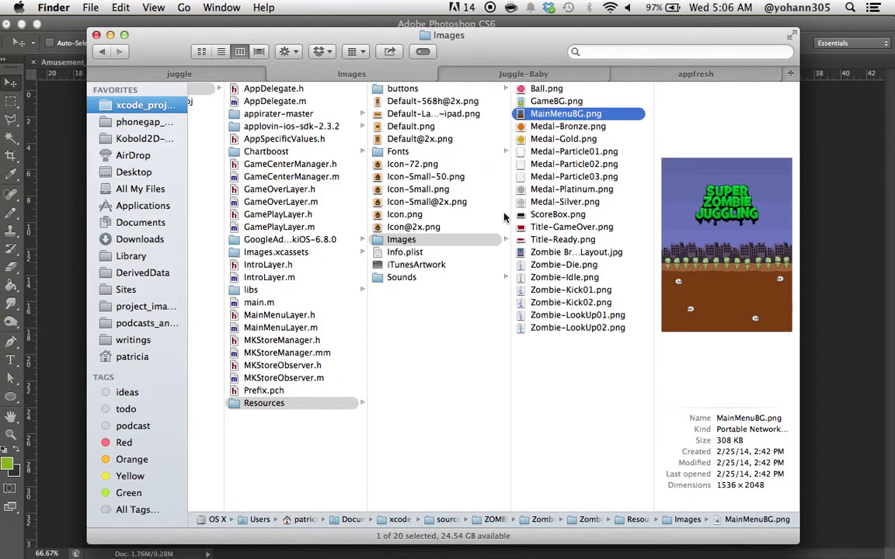
key("super+Tab")
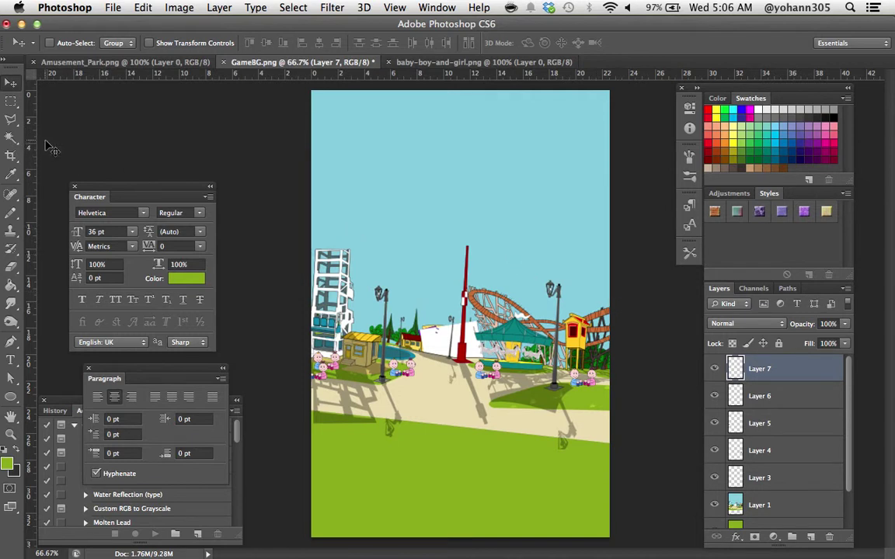
- Bring TextEdit with the todos.rtf notes to the front
key("super+Tab")
key("super+Tab")
key("super+Tab")
key("super+Tab")
key("super+Tab")
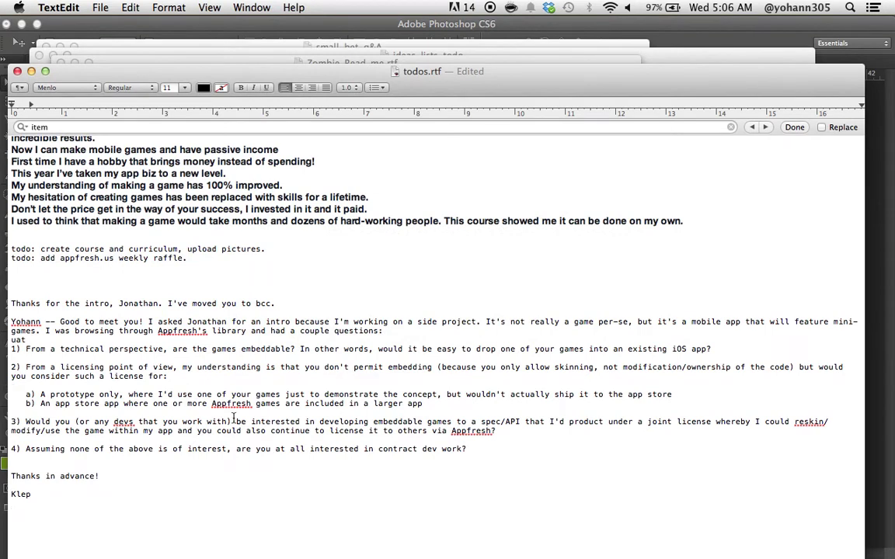
- Save the notes, then create a new TextEdit document and widen its window across the screen
key("super+s")
key("super+n")
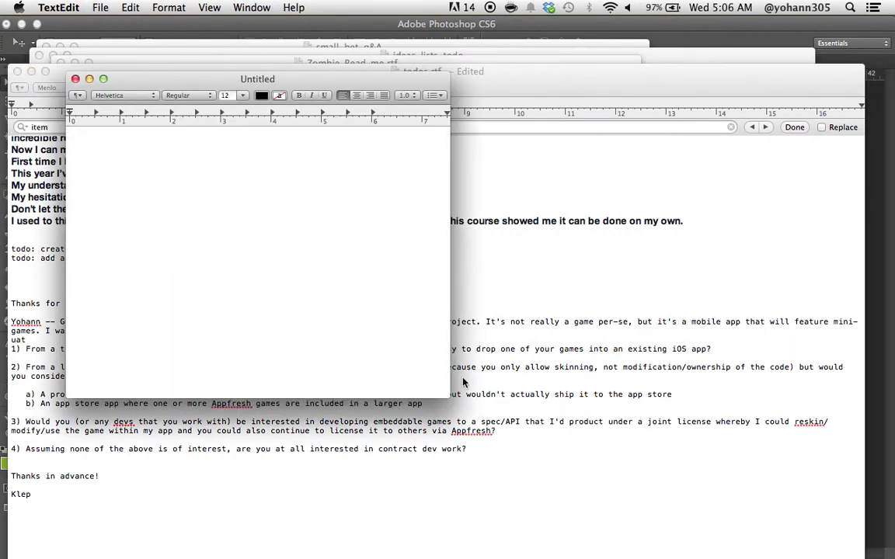
left_click_drag(441, 393, 673, 487)
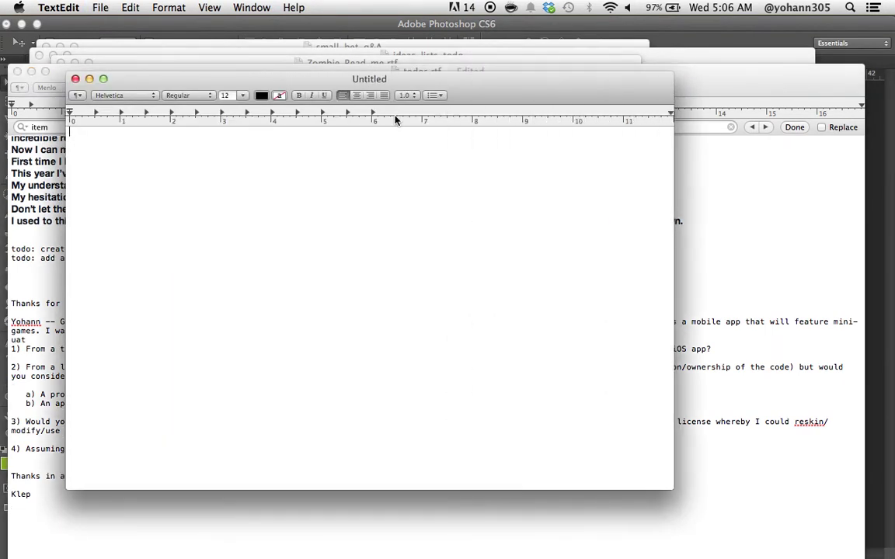
left_click_drag(309, 83, 246, 79)
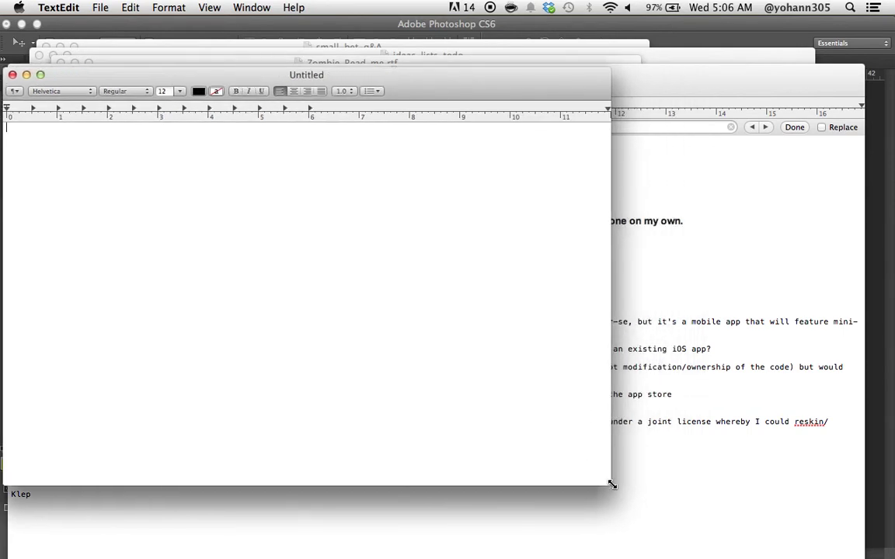
left_click_drag(611, 484, 851, 520)
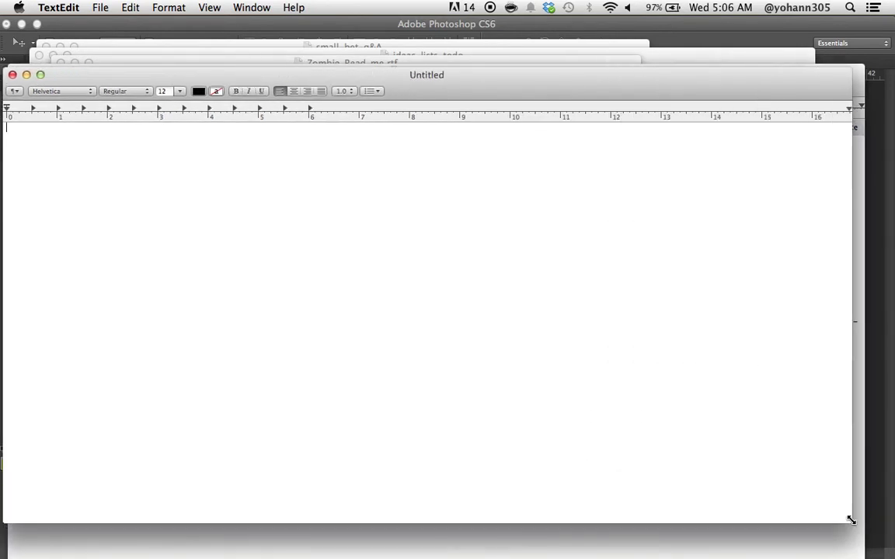
- Type the line 'Super Baby Juggles with Teddy Bear' and select all of it
left_click(273, 219)
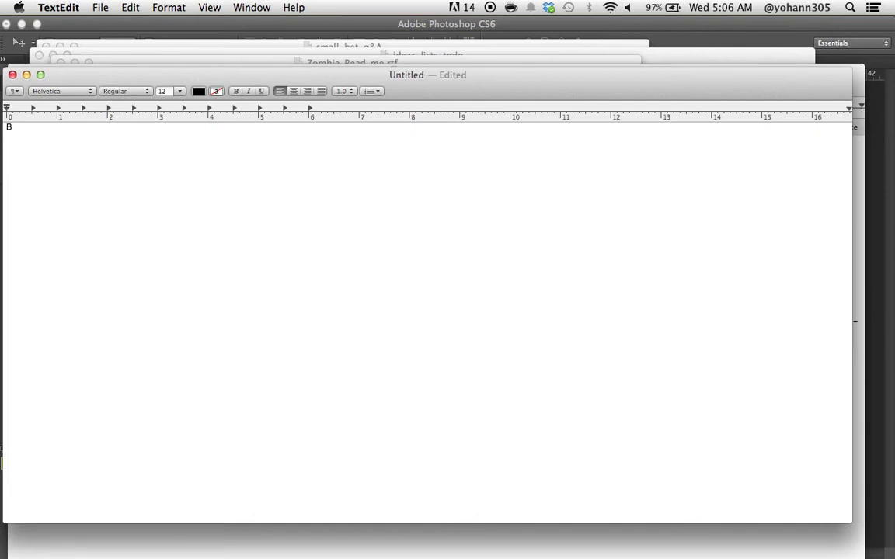
type("Supe")
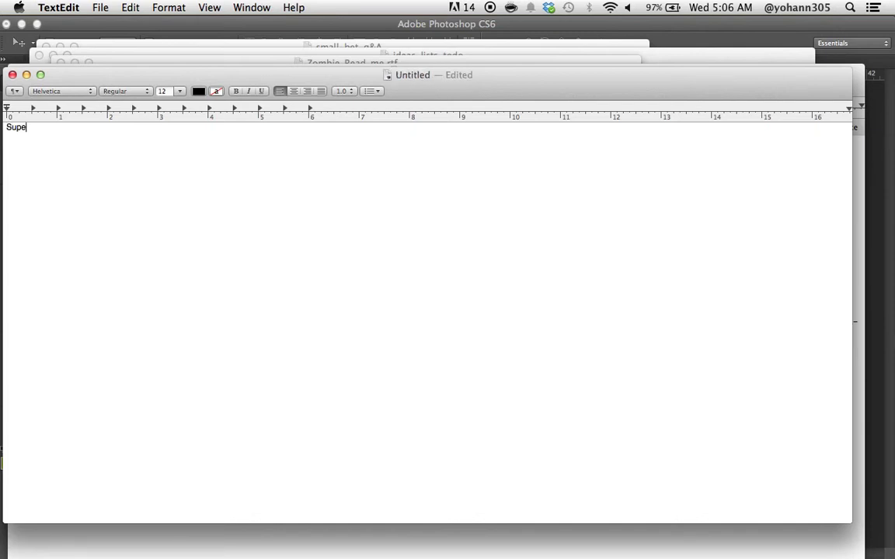
type("r Baby Juggles with")
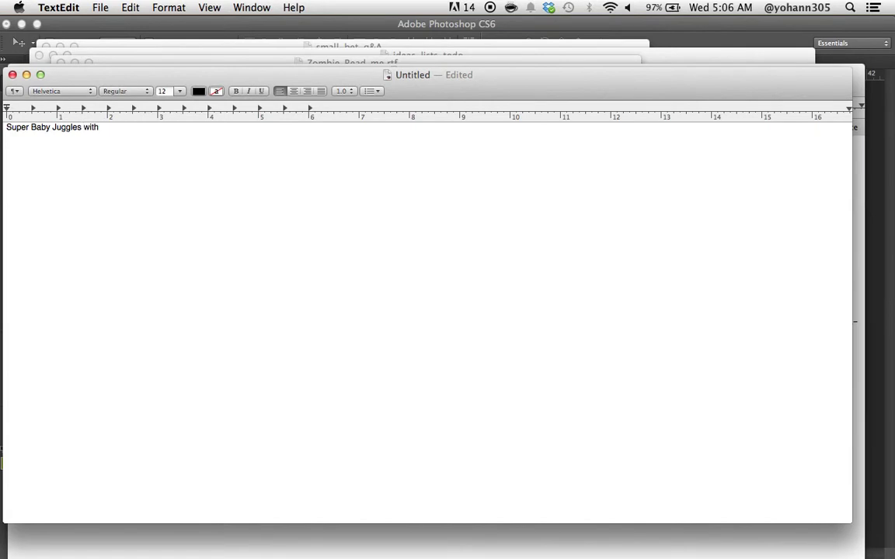
type("ddy Bear")
key("super+a")
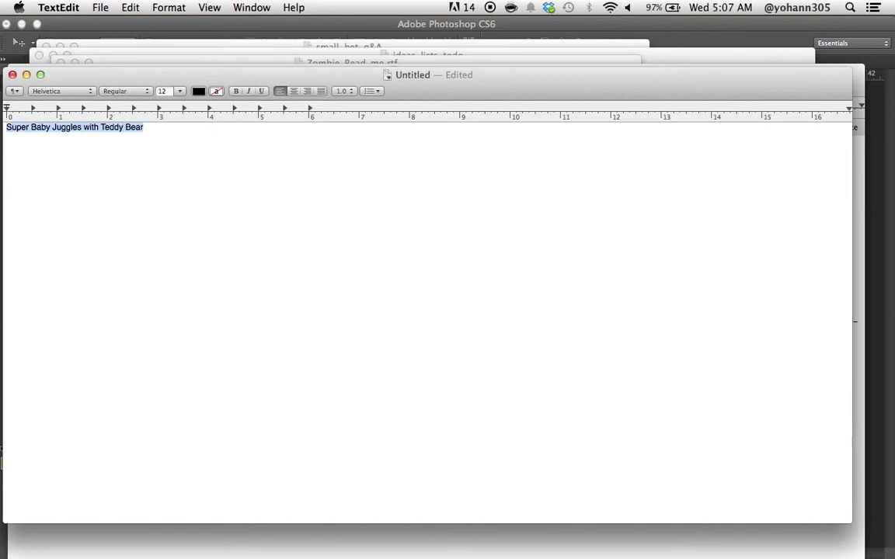
key("super+Tab")
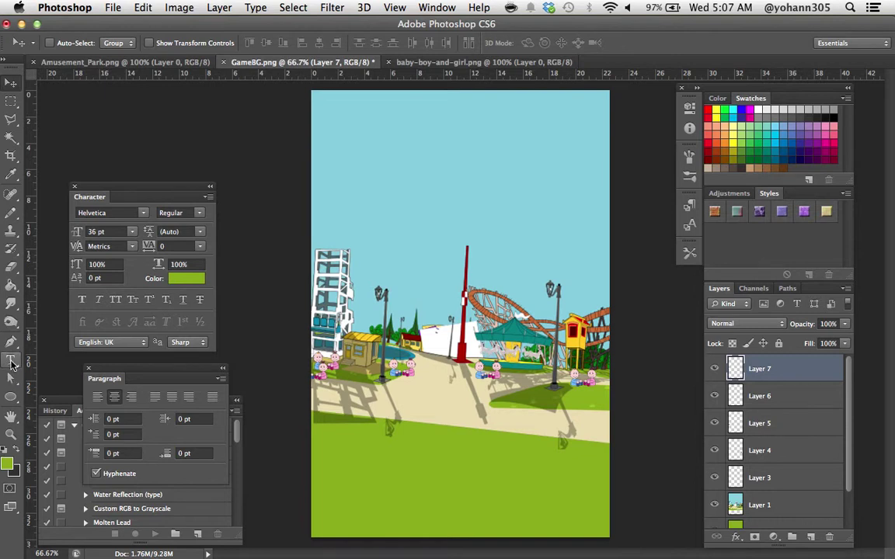
- Start a text layer near the top of the sky using the Chalkboard SE font
left_click(11, 362)
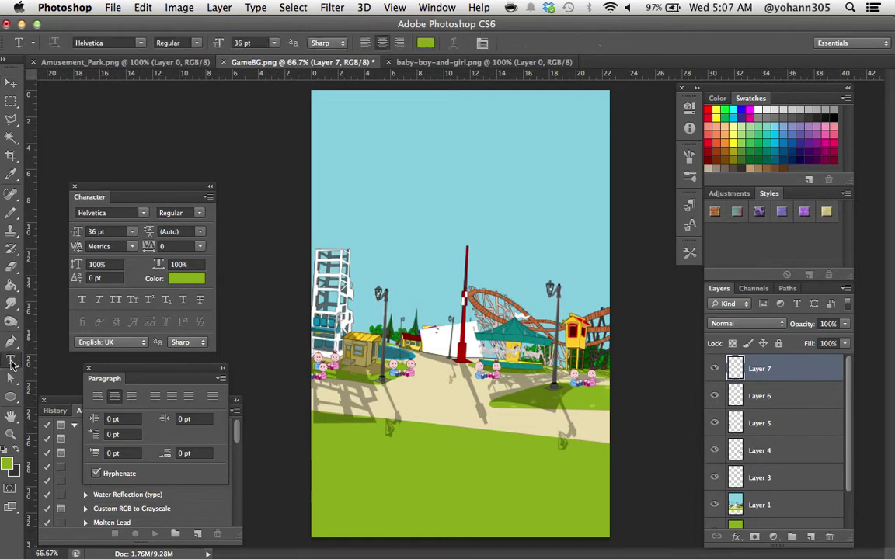
left_click(413, 159)
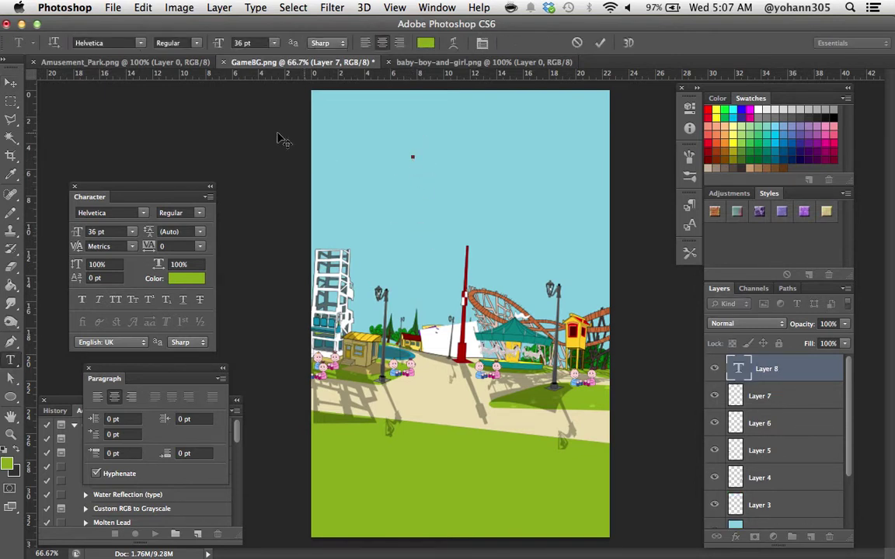
left_click(134, 43)
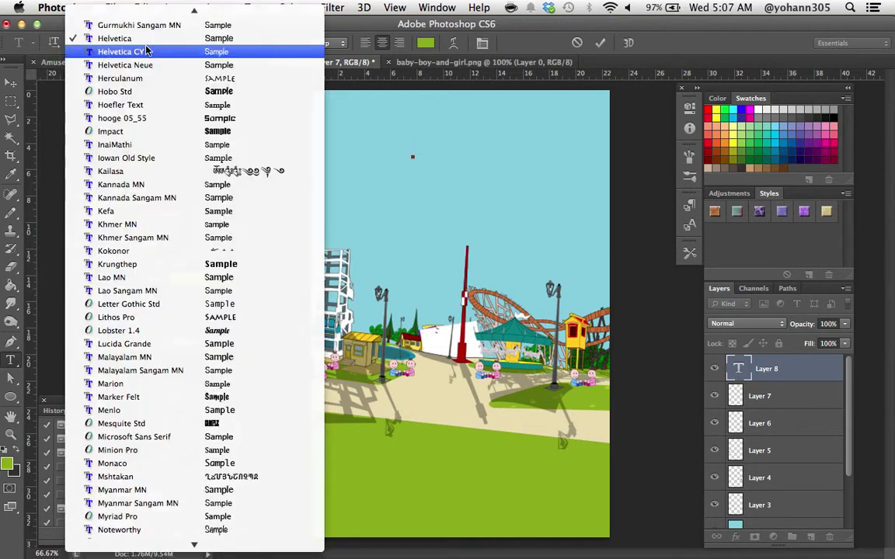
left_click(156, 147)
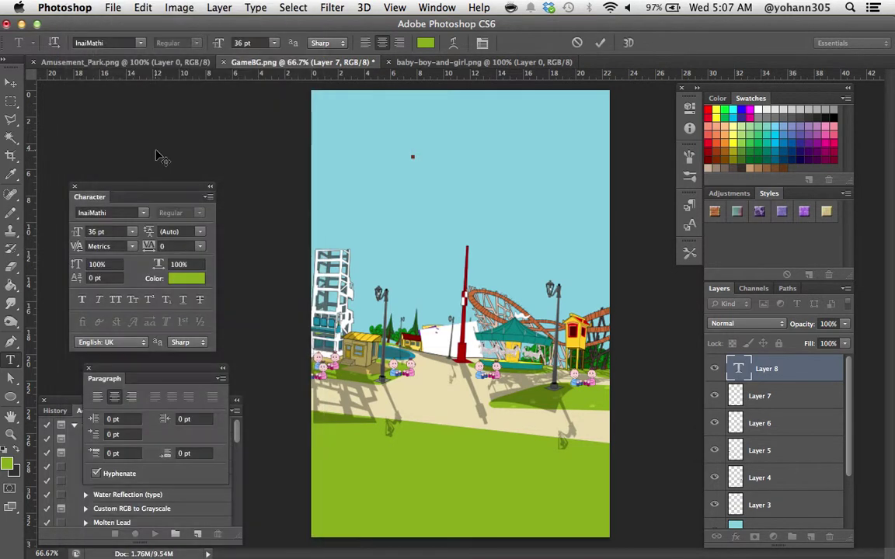
left_click(133, 42)
scroll(155, 169, "up", 6)
scroll(156, 169, "up", 7)
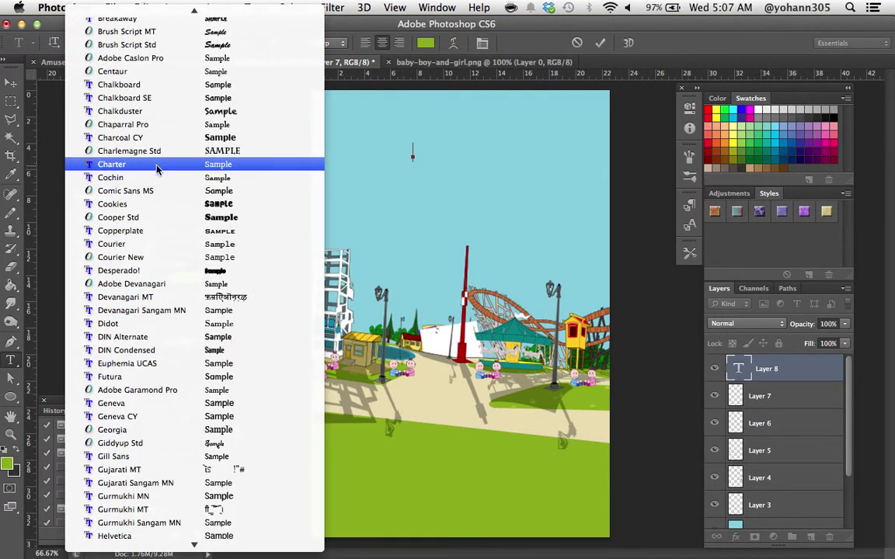
left_click(130, 100)
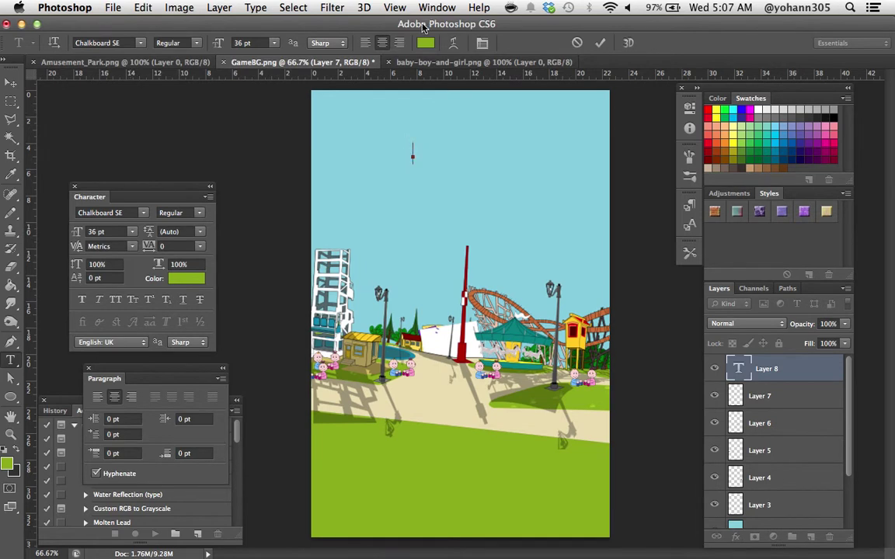
- Set the text colour to the pole's red and paste in the title text
left_click(424, 43)
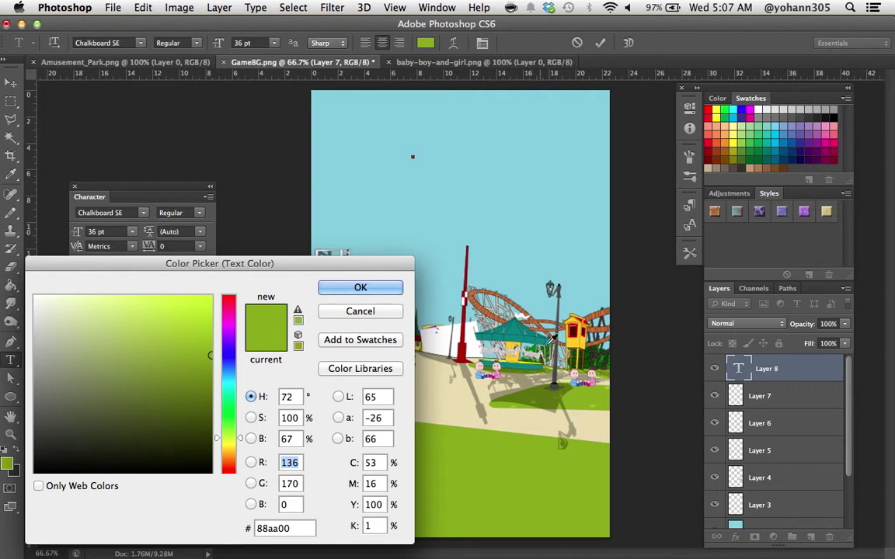
left_click(578, 338)
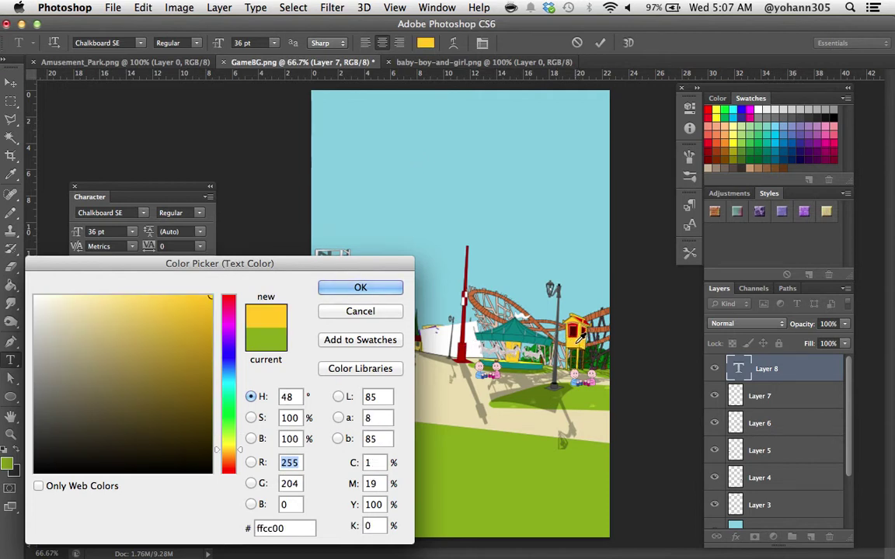
left_click(465, 298)
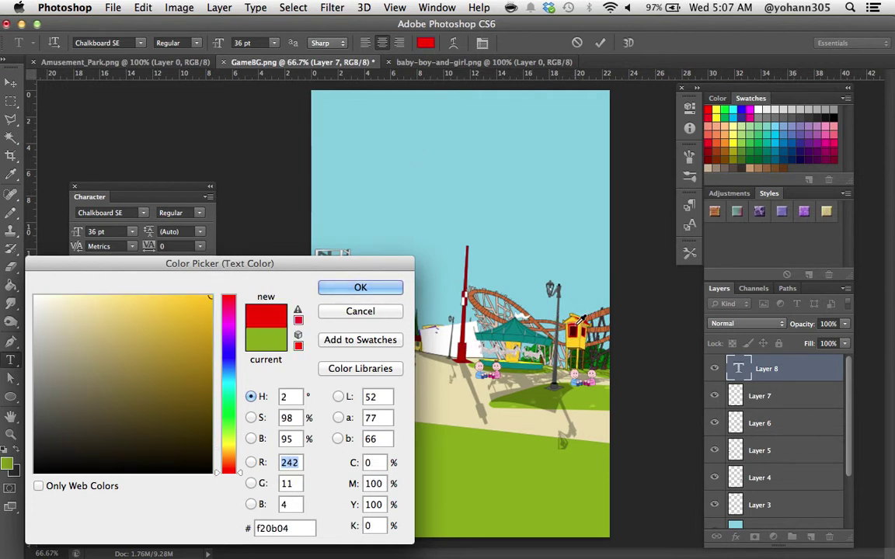
left_click(394, 292)
key("ctrl+v")
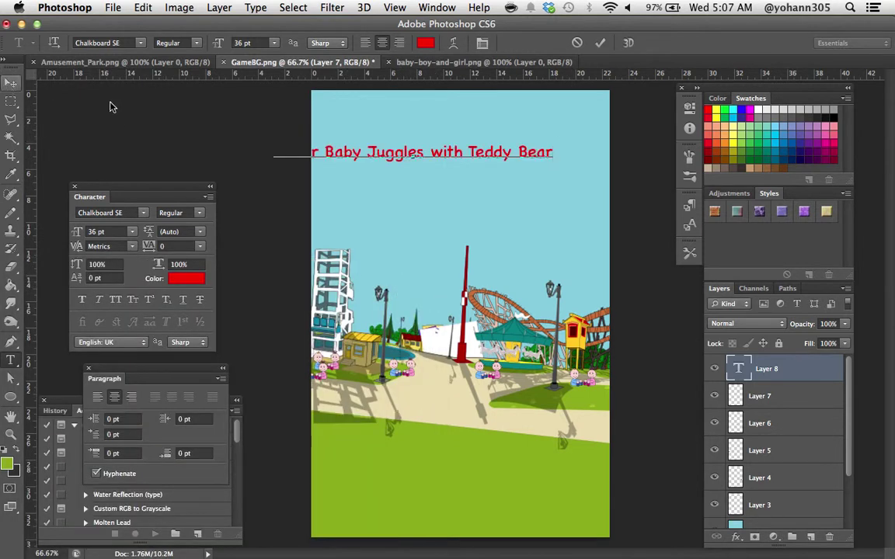
- Break the pasted text so Super, Baby and Juggles each sit on their own line
left_click(431, 154)
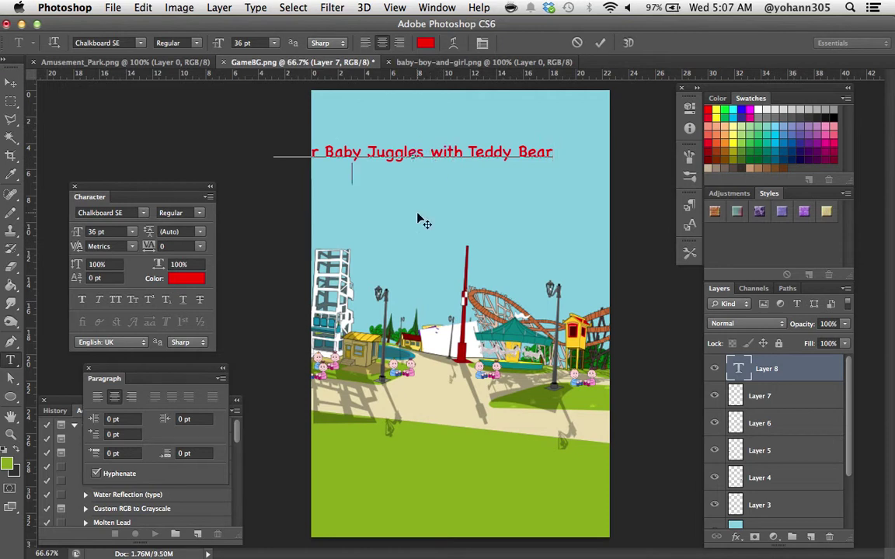
key("Return")
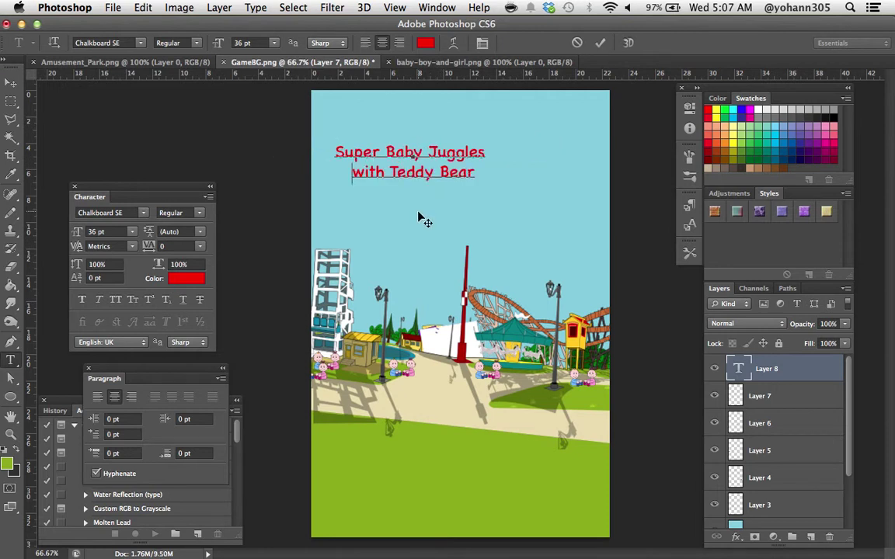
left_click(391, 172)
key("Return")
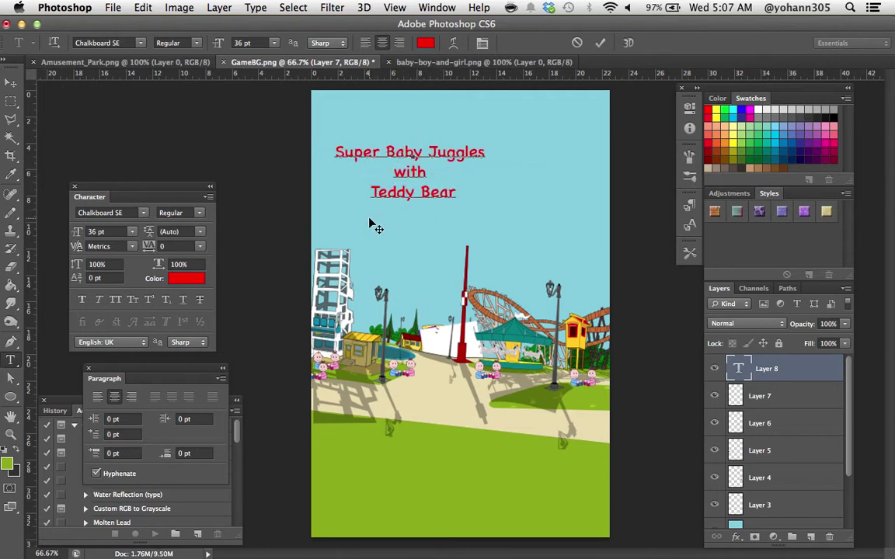
left_click(386, 152)
key("Return")
left_click(403, 173)
key("Return")
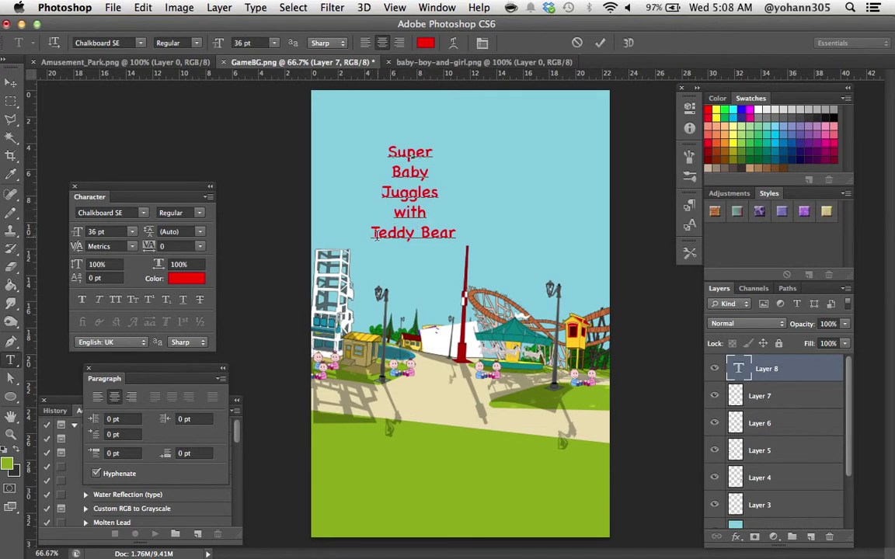
- Rejoin 'with Teddy Bear' into one line and cut it from the title
left_click(372, 234)
key("BackSpace")
triple_click(405, 215)
key("super+c")
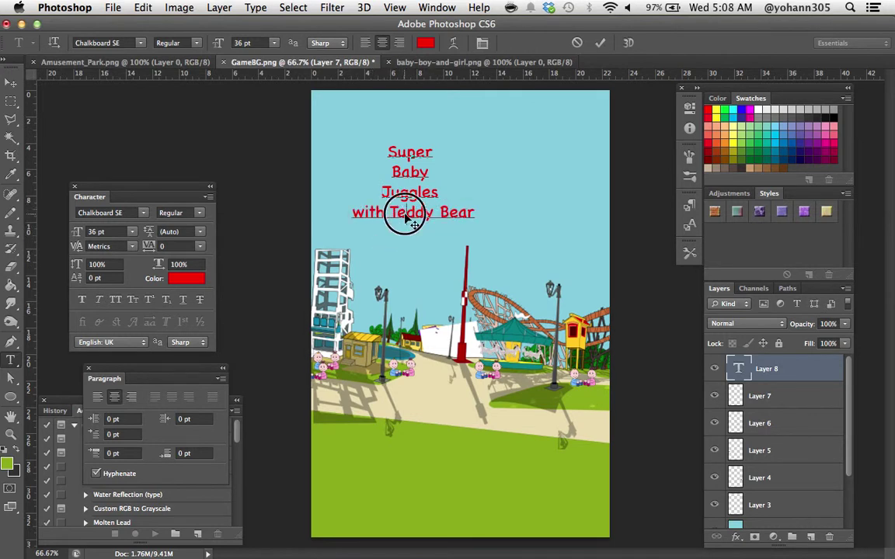
key("super")
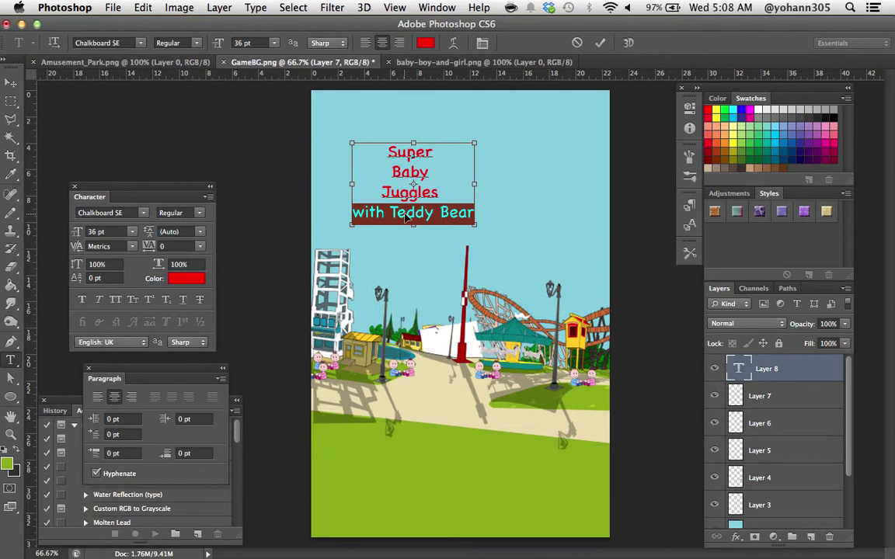
key("BackSpace")
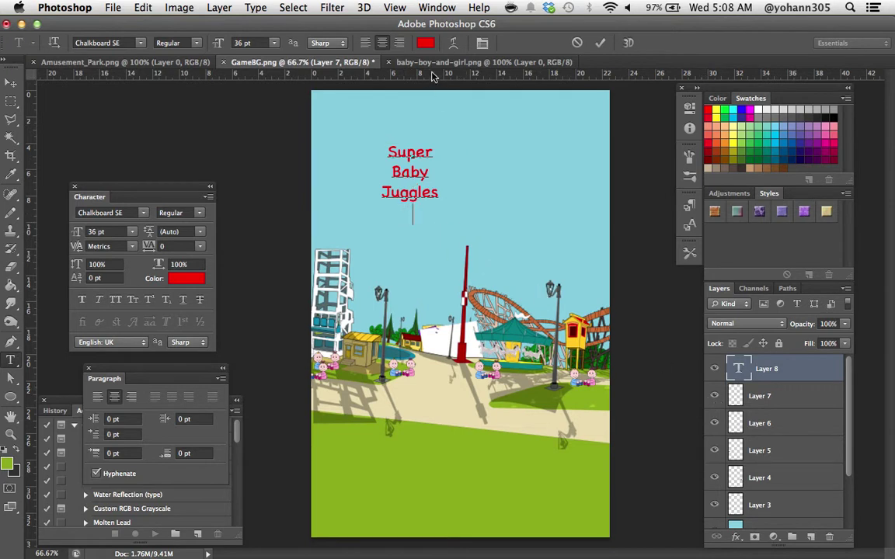
- Commit the title and paste 'with Teddy Bear' as a new Light-style text layer above the pole
left_click(600, 43)
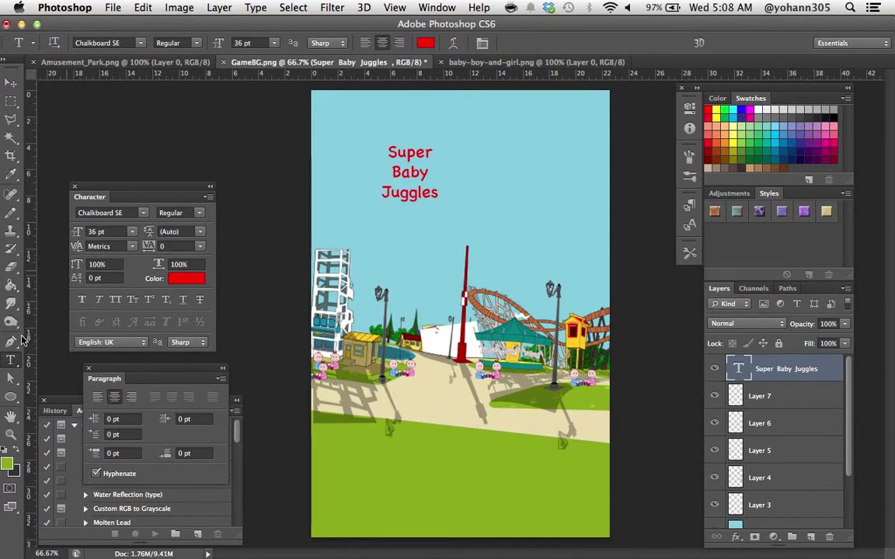
left_click(414, 263)
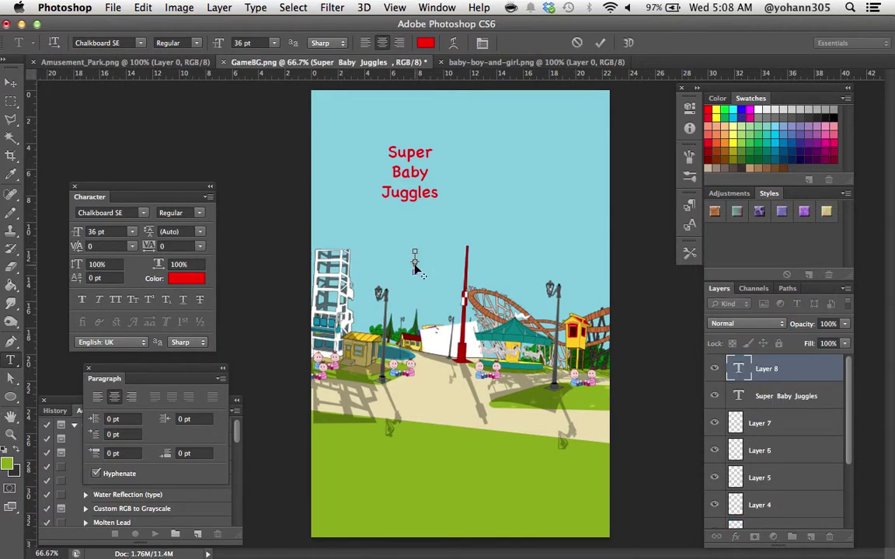
key("super+v")
key("super+a")
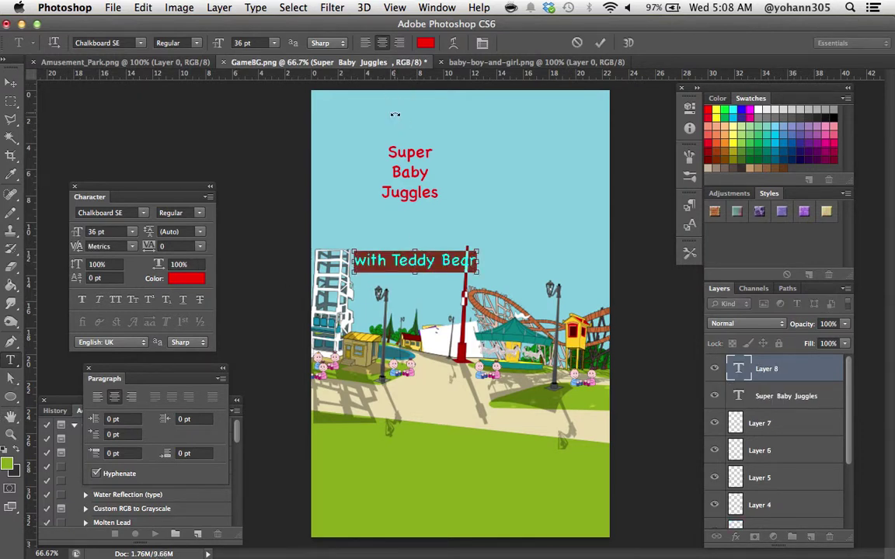
left_click(169, 43)
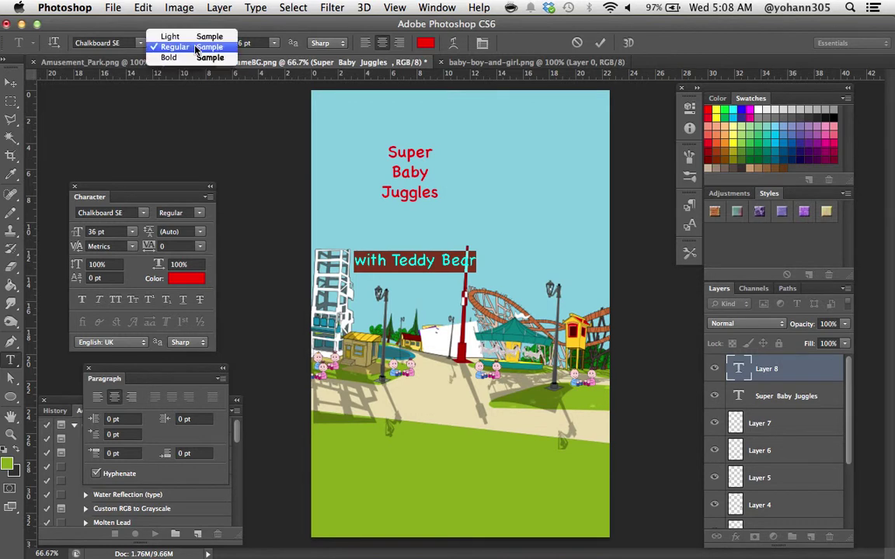
left_click(190, 37)
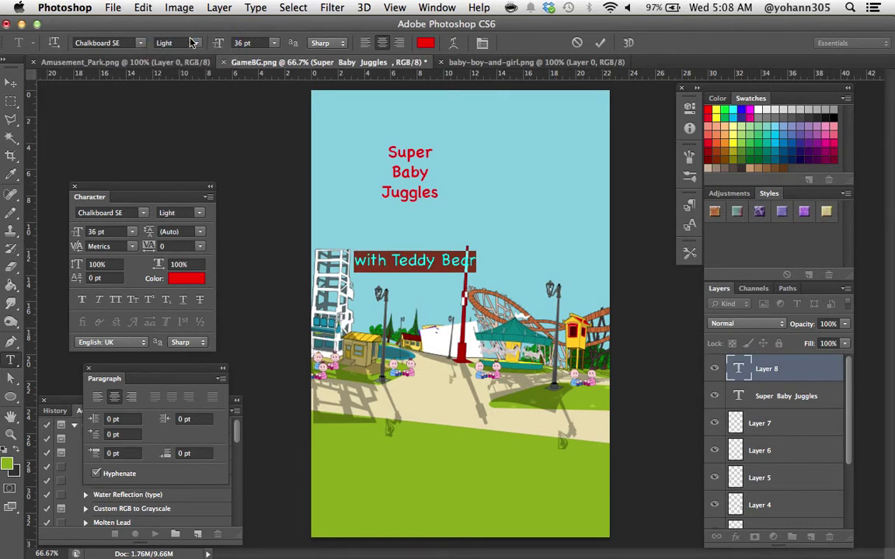
- Colour the subtitle yellow (RGB 255, 204, 0) and finish editing it
left_click(425, 42)
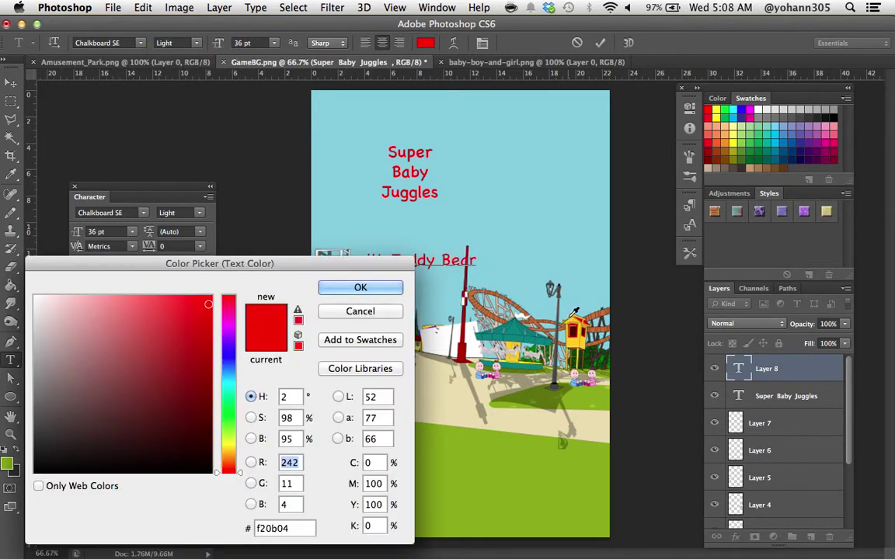
type("255")
key("Tab")
type("204")
key("Tab")
type("0")
left_click(379, 286)
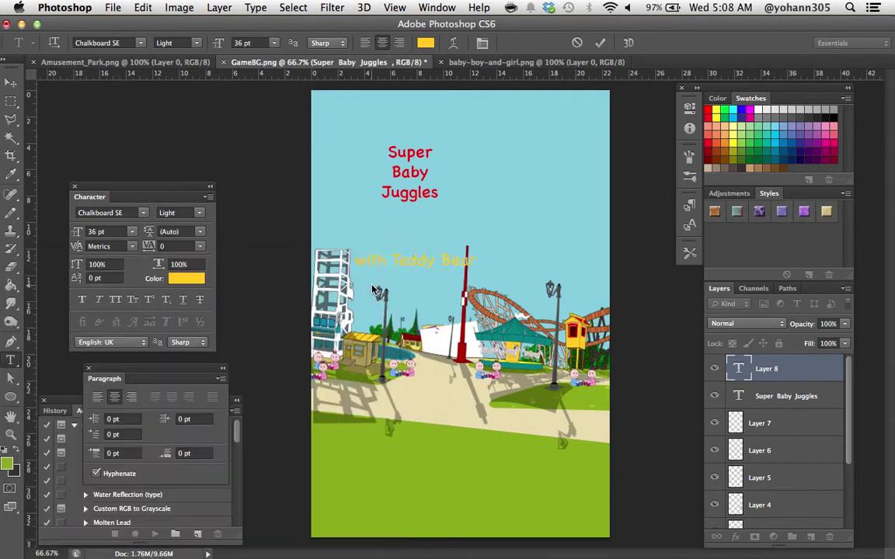
left_click(11, 81)
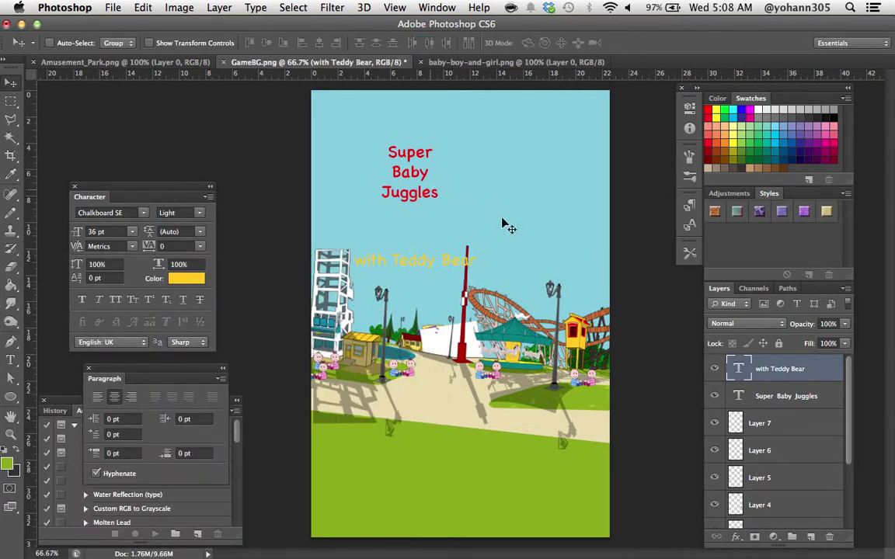
- Scale the Super Baby Juggles title to about 198% (71.3 pt) and move it up near the top centre
left_click(790, 399)
key("super+t")
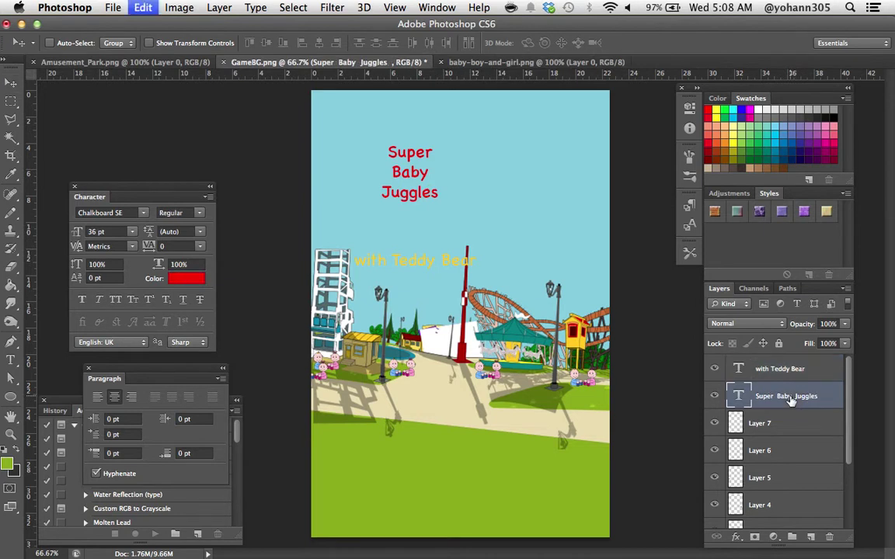
left_click_drag(445, 224, 546, 269)
left_click_drag(419, 199, 436, 161)
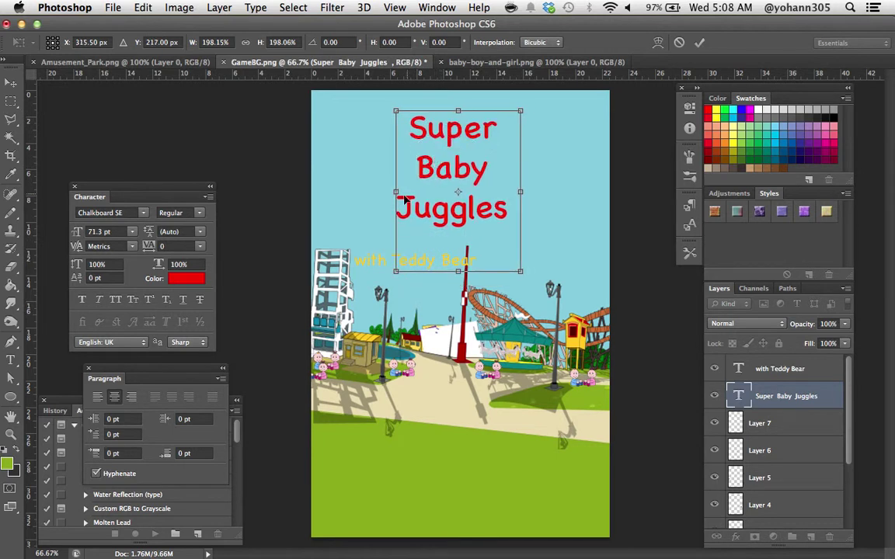
key("Return")
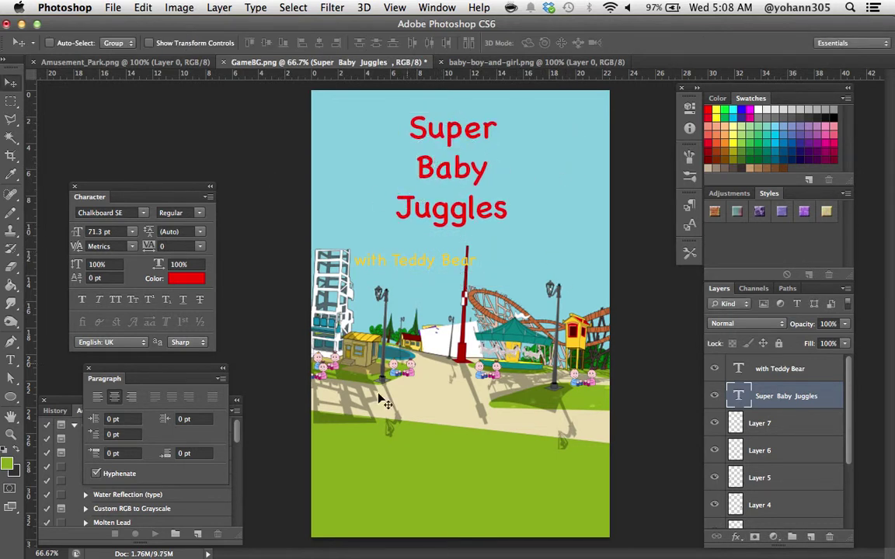
- Finish editing 'Super Baby Juggles' and turn it into extruded 3D text in the 3D workspace
double_click(738, 396)
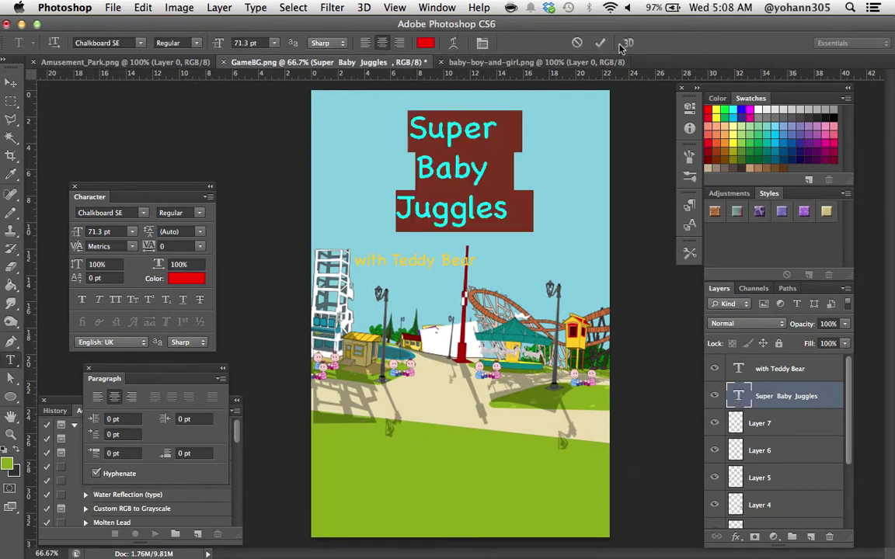
key("super+h")
key("v")
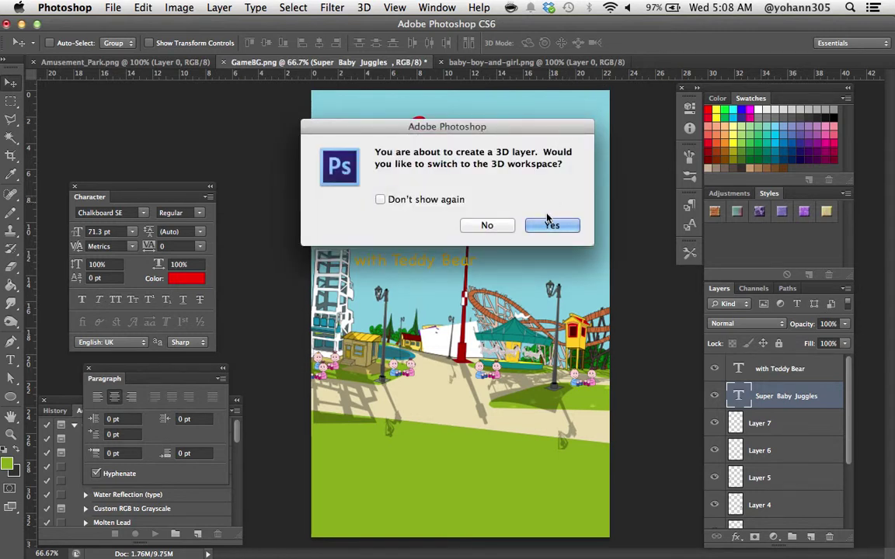
left_click(546, 225)
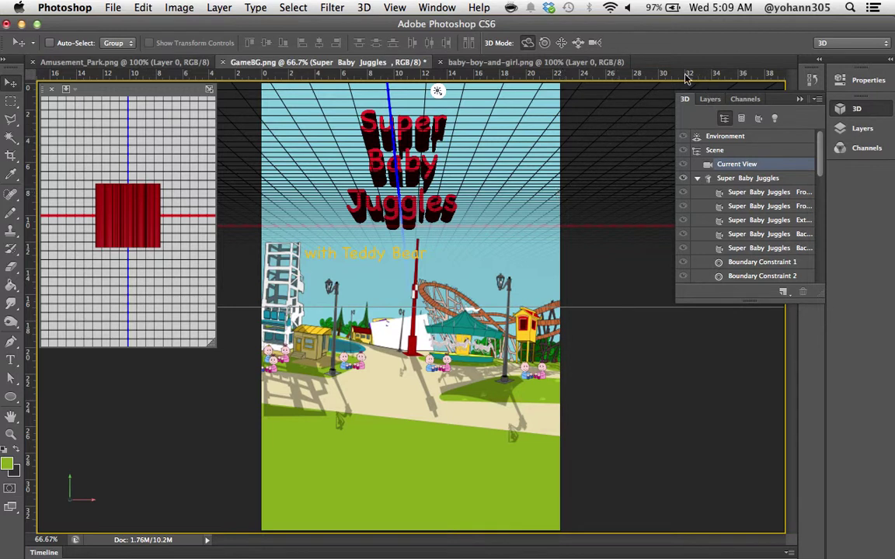
- Orbit the 3D 'Super Baby Juggles' title so its dark extrusion angles down-left
left_click(823, 43)
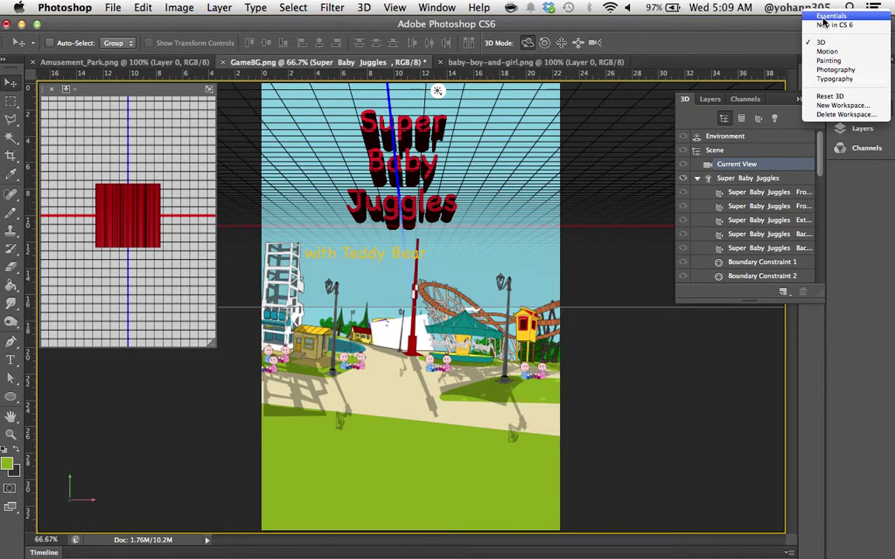
left_click(796, 45)
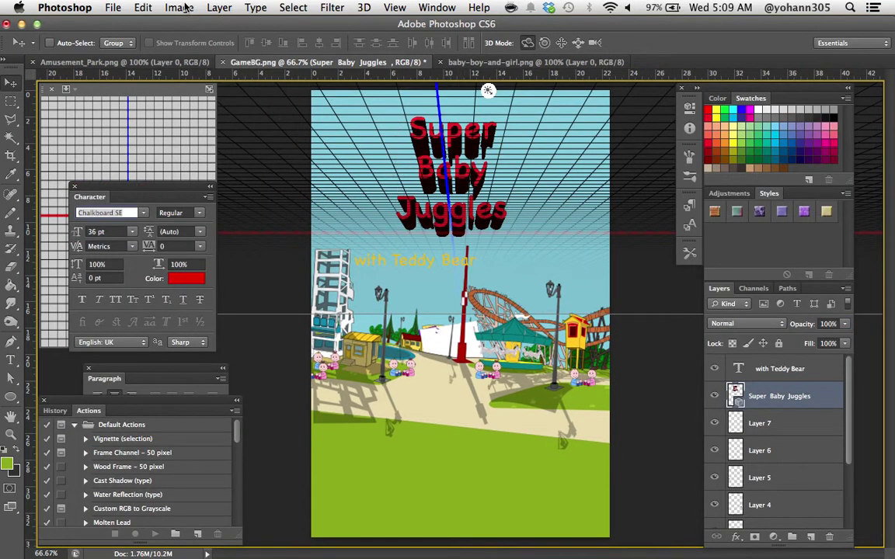
left_click(458, 128)
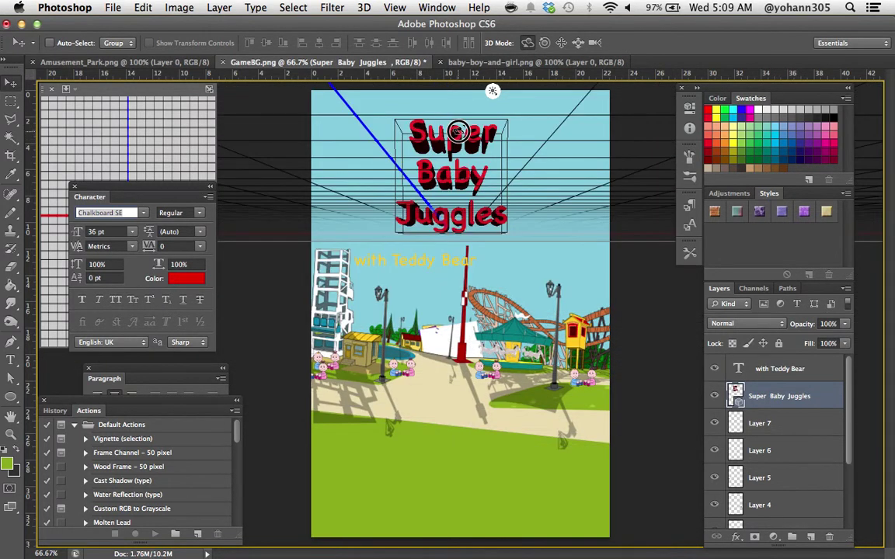
left_click_drag(457, 129, 425, 119)
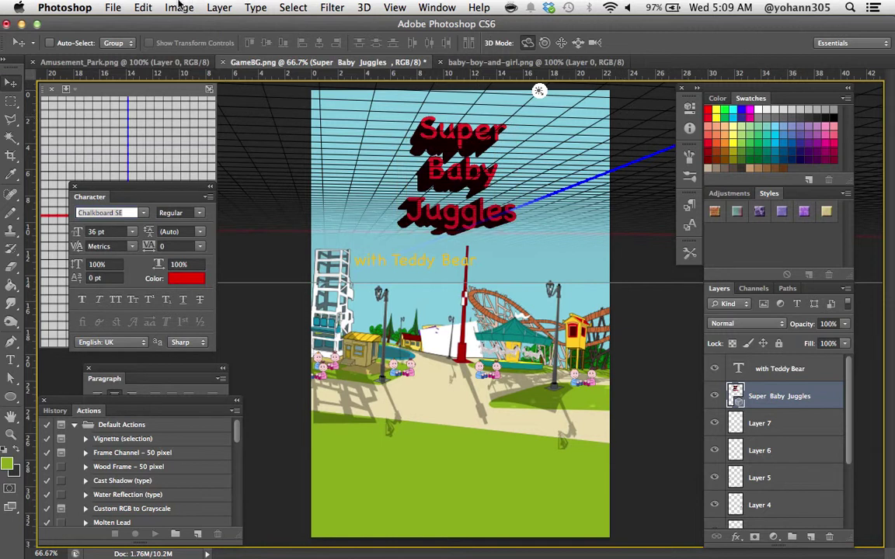
- Rasterize the 3D title layer and nudge it slightly up and right
left_click(219, 7)
mouse_move(241, 371)
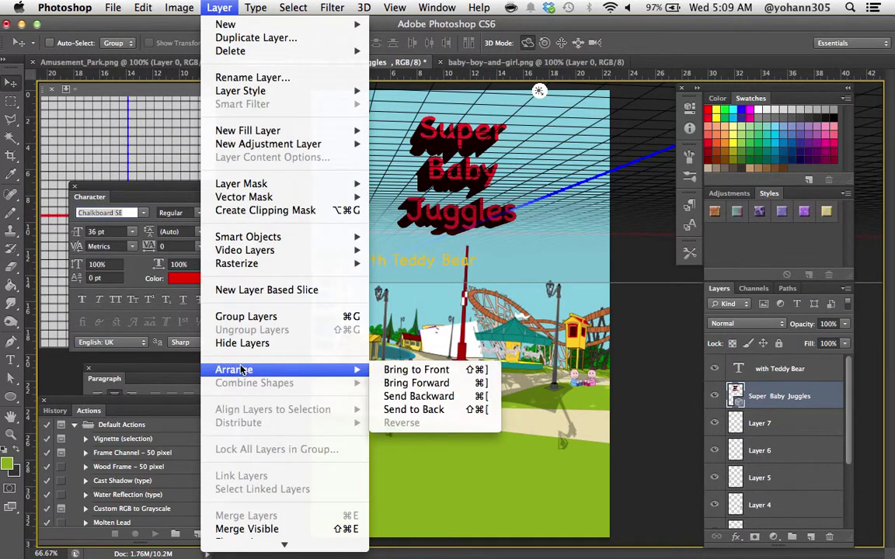
mouse_move(248, 271)
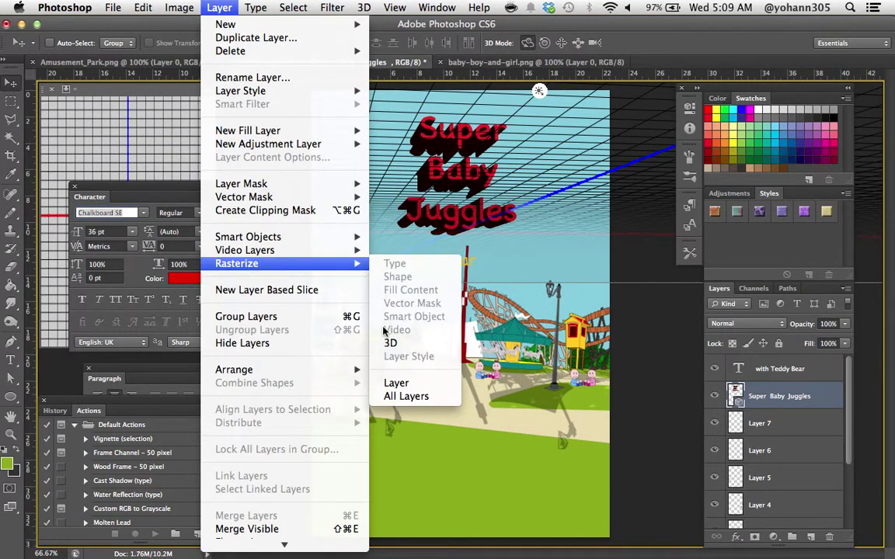
left_click(392, 383)
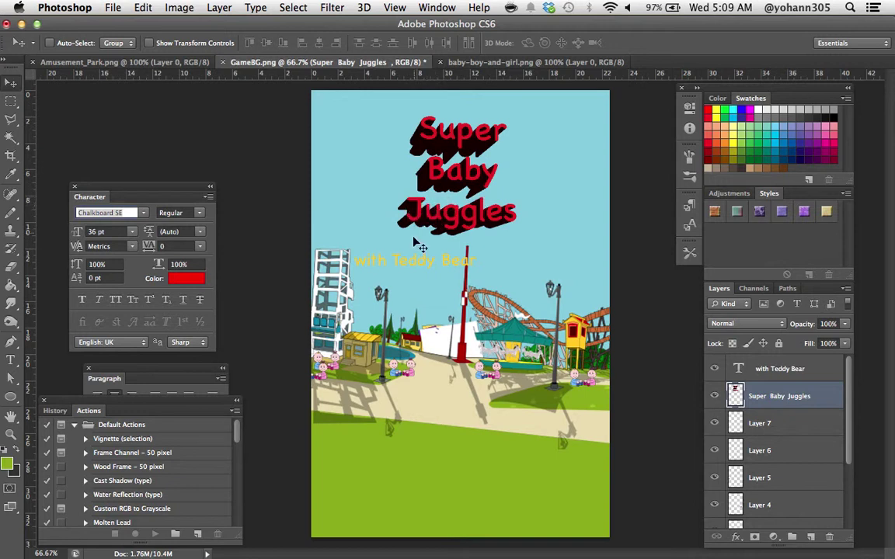
mouse_move(400, 258)
left_mouse_down()
mouse_move(413, 251)
mouse_move(398, 251)
left_mouse_up()
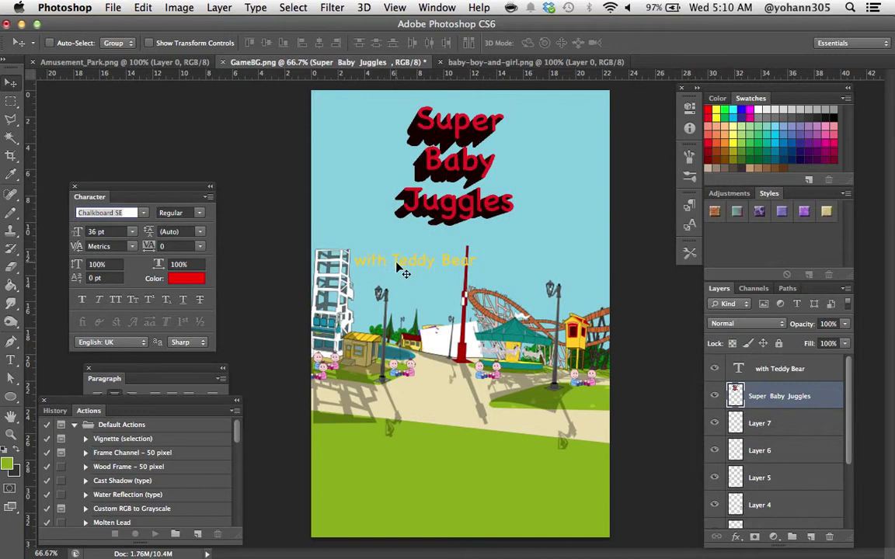
left_click(749, 369)
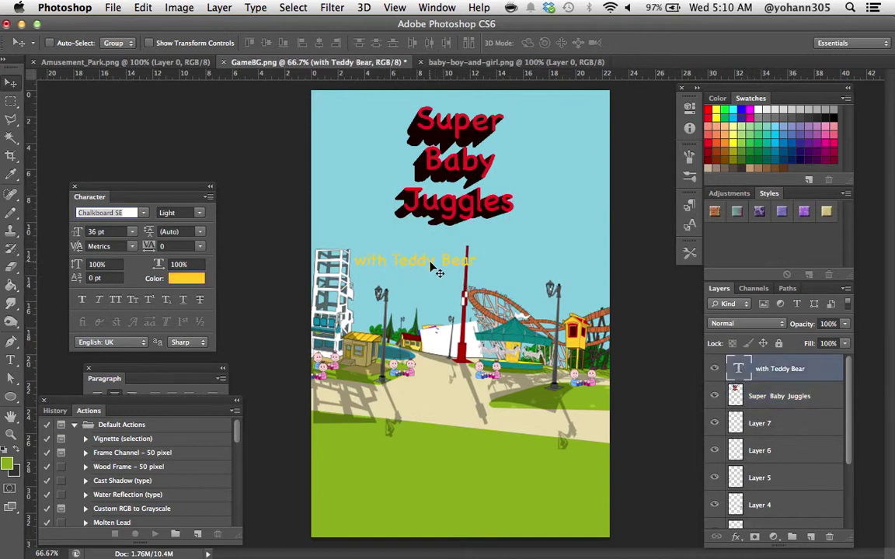
- Move 'with Teddy Bear' up under the title and add a 3 px dark brown (3f2727) stroke
left_click_drag(432, 267, 463, 240)
double_click(834, 370)
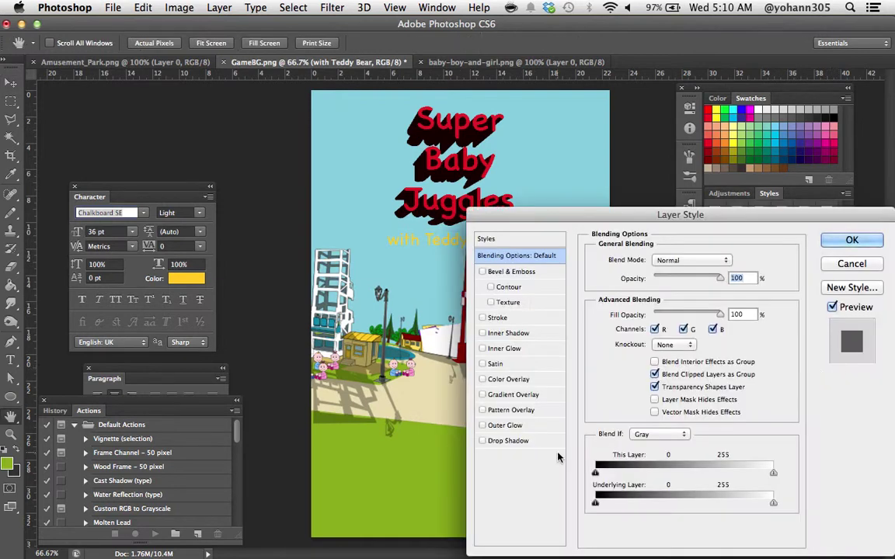
left_click(483, 318)
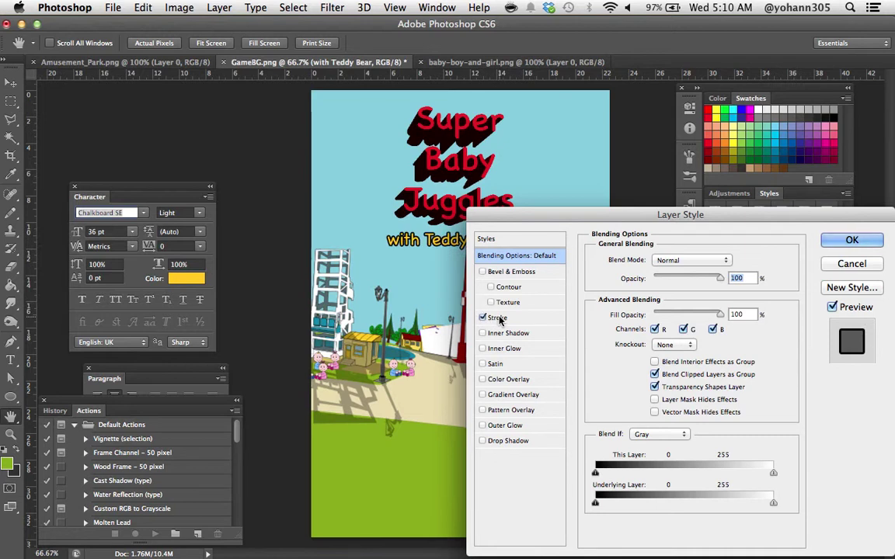
left_click(497, 317)
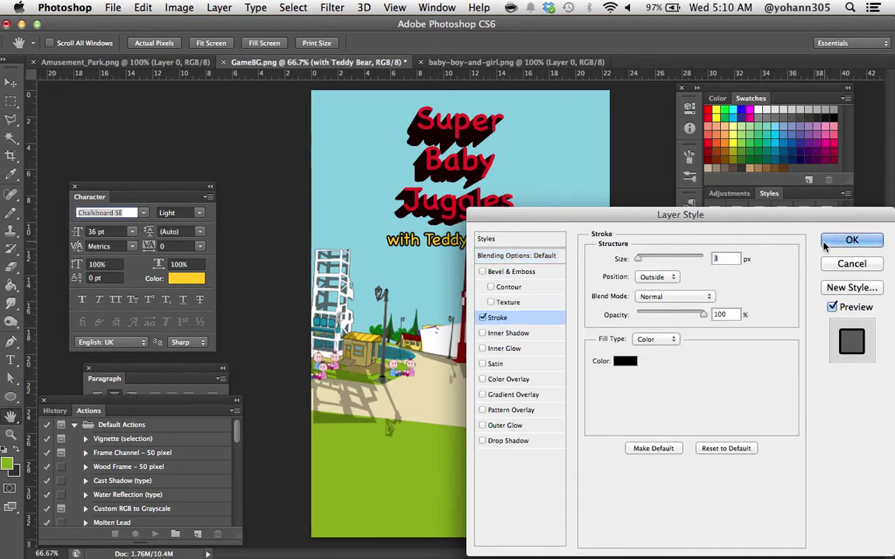
left_click(624, 361)
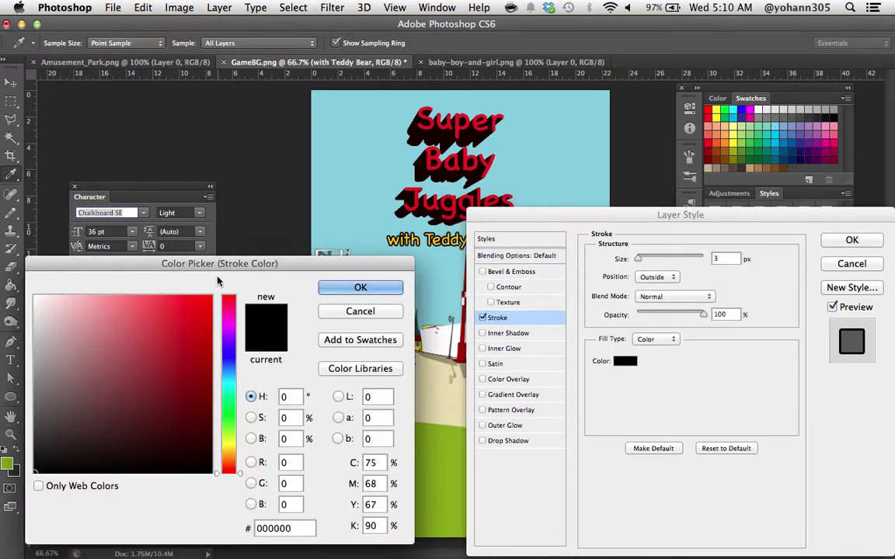
left_click_drag(134, 329, 14, 285)
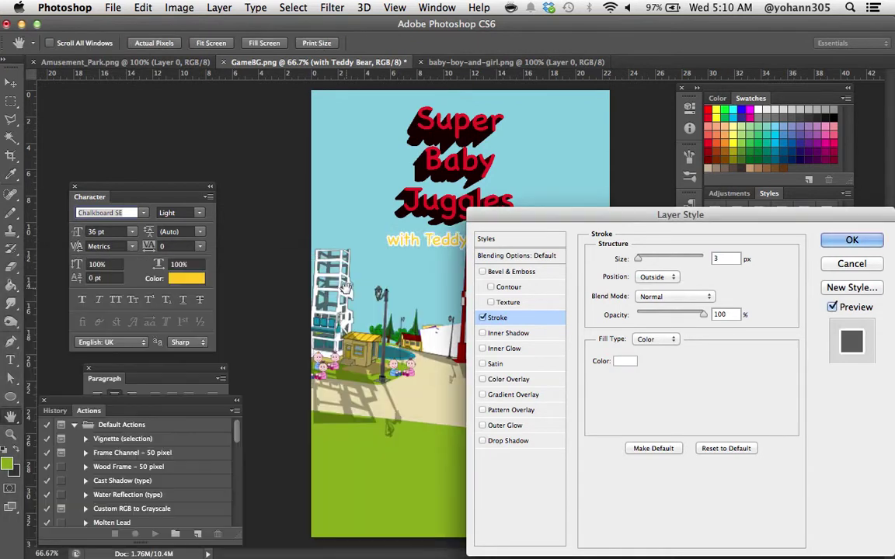
left_click(624, 361)
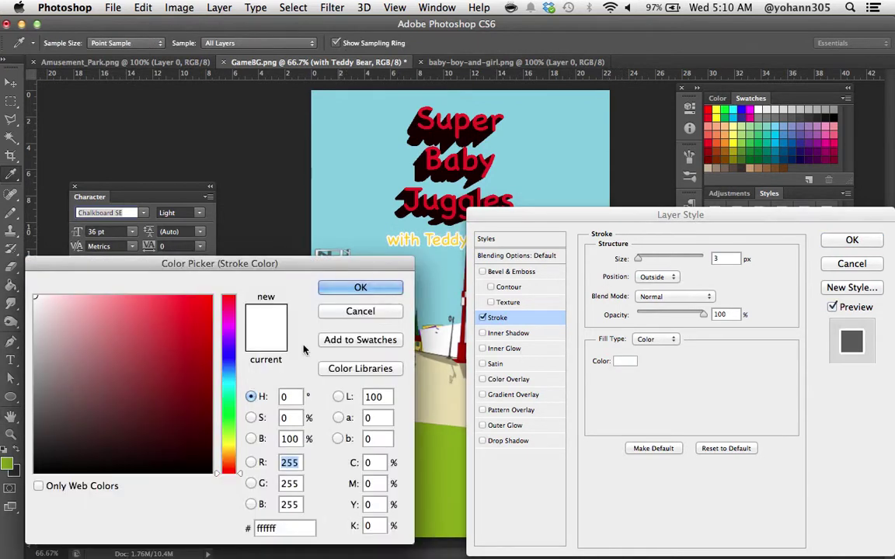
left_click_drag(178, 409, 100, 429)
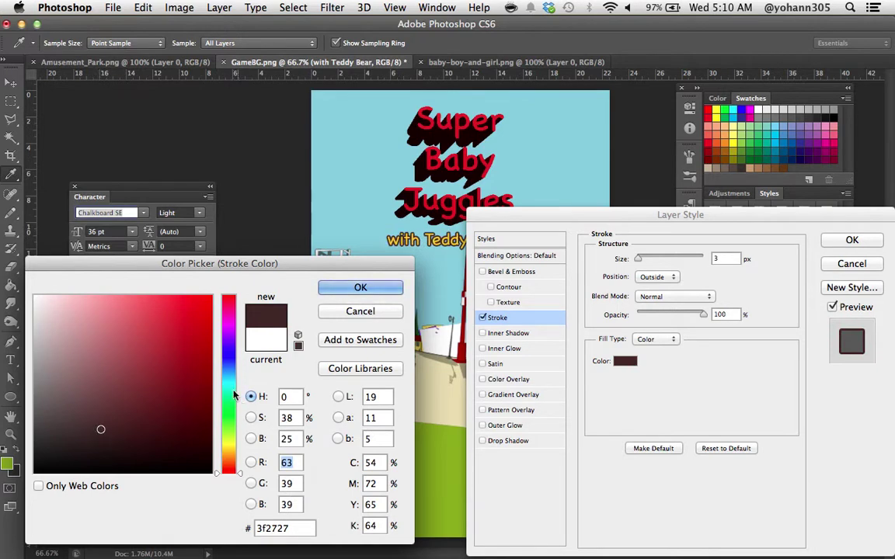
left_click(347, 287)
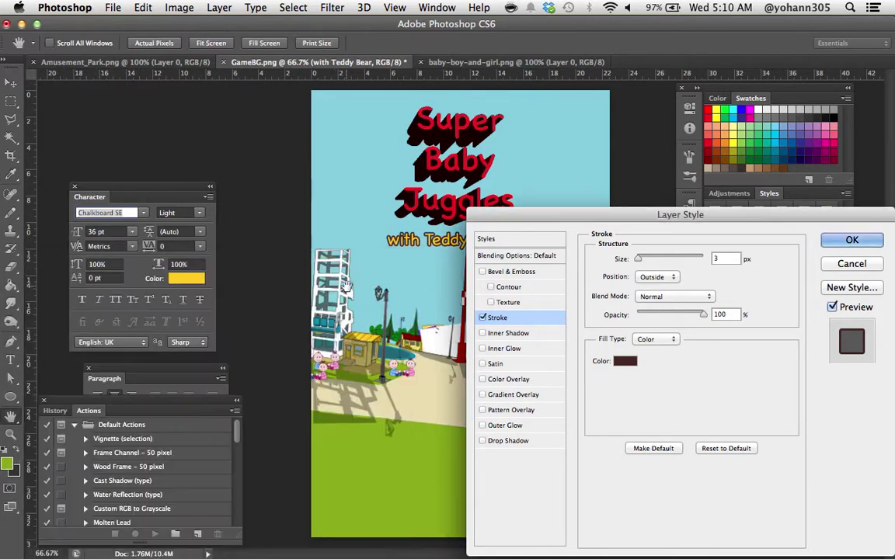
left_click(850, 241)
key("v")
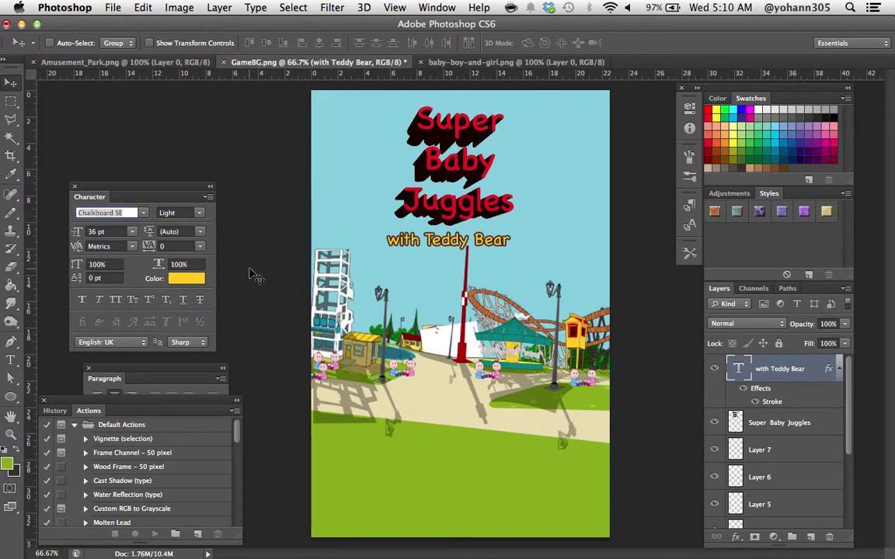
- Save for Web as 640×960 PNG-24, overwriting MainMenuBG.png in the Images folder
left_click(114, 7)
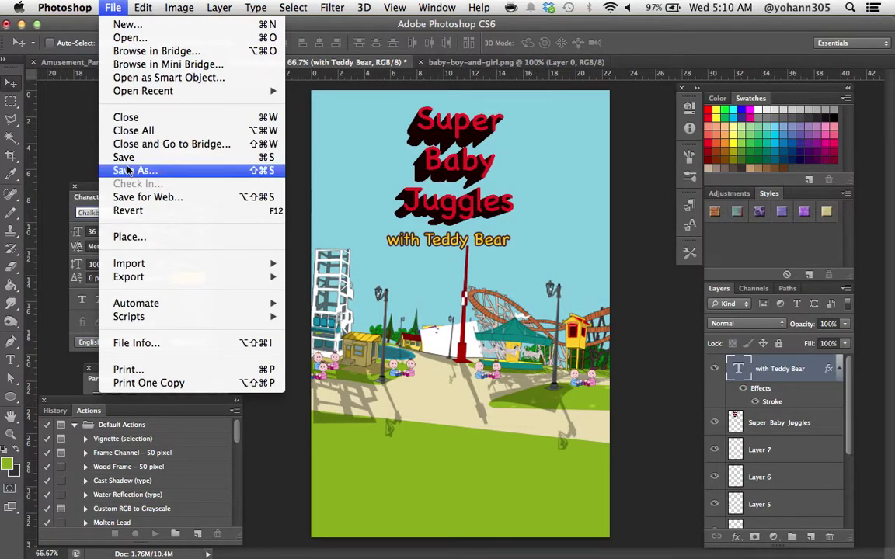
left_click(127, 198)
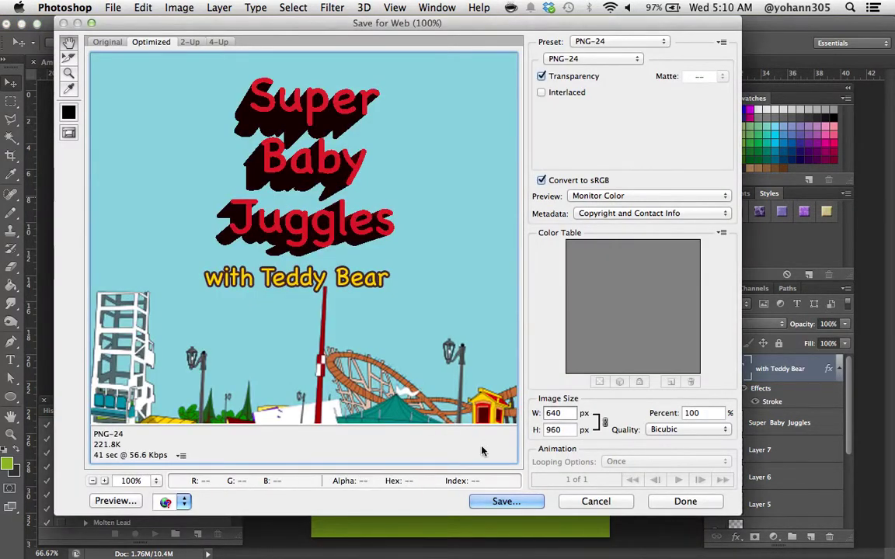
left_click(489, 501)
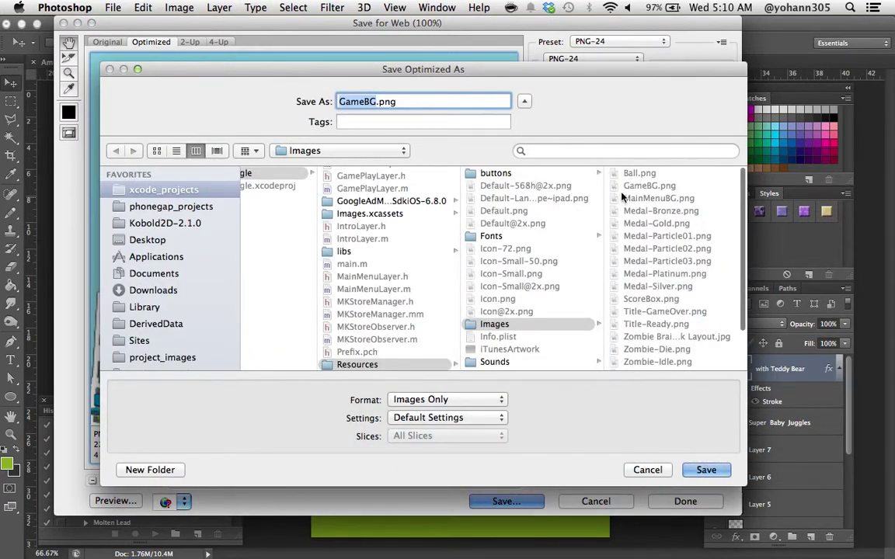
left_click(626, 198)
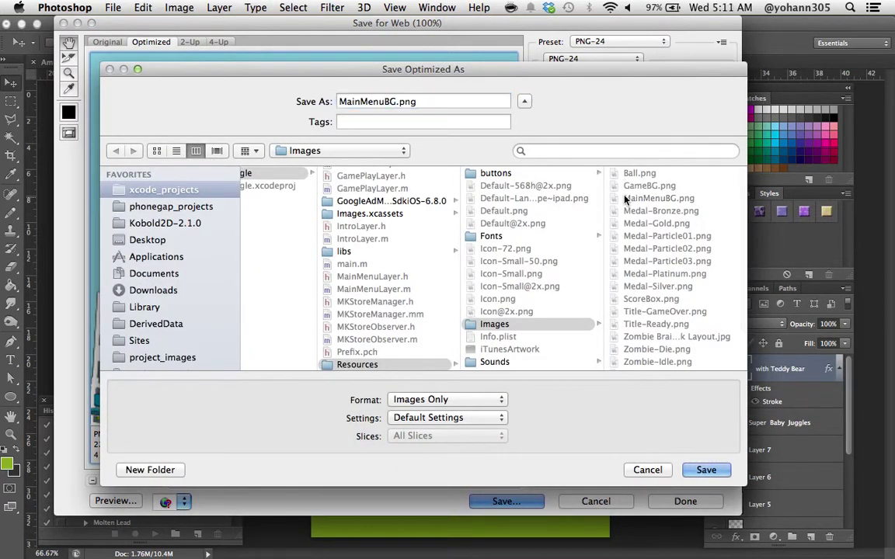
left_click(703, 469)
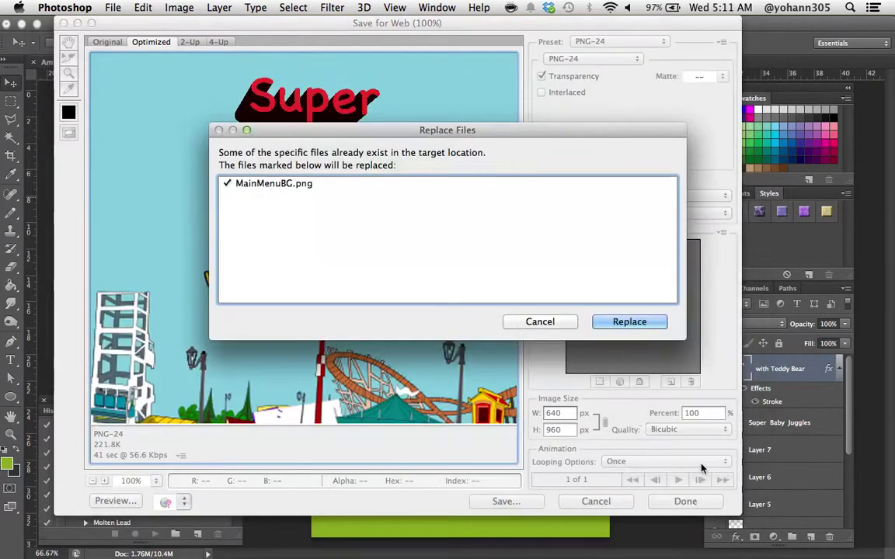
left_click(615, 322)
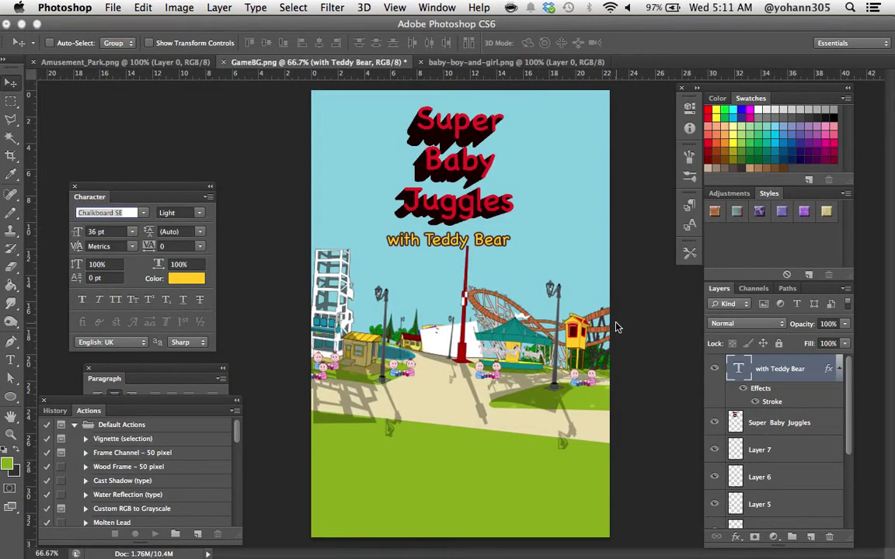